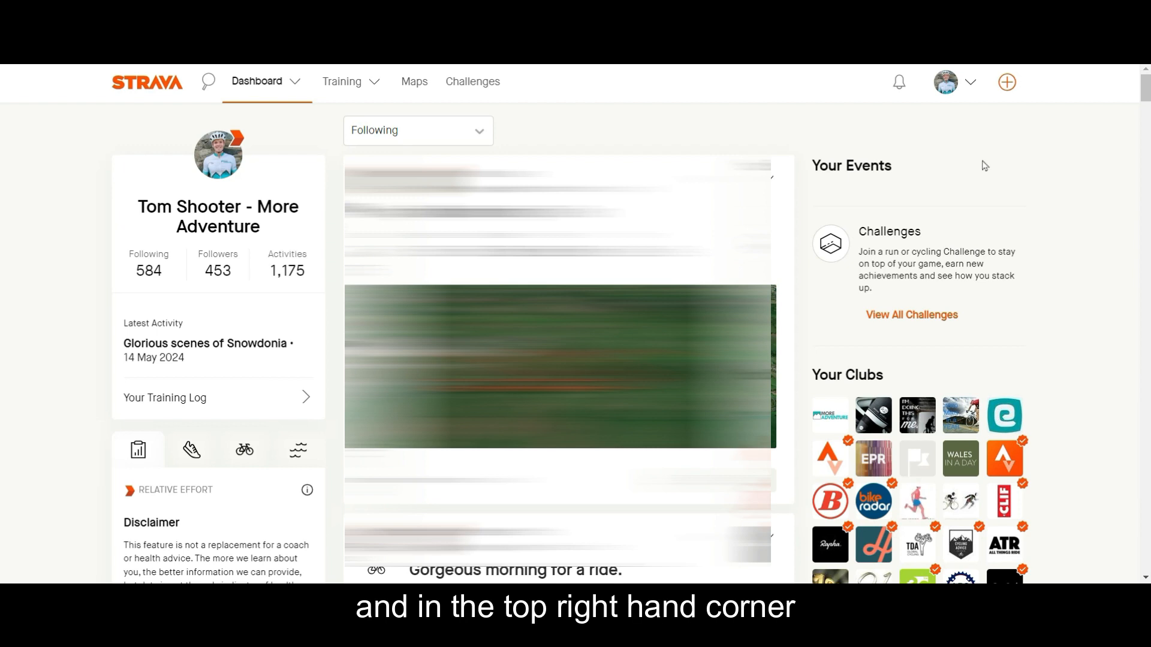
Start creating a new route and review the available activity types, keeping Ride.
{"action": "mouse_move", "coordinate": [1001, 94]}
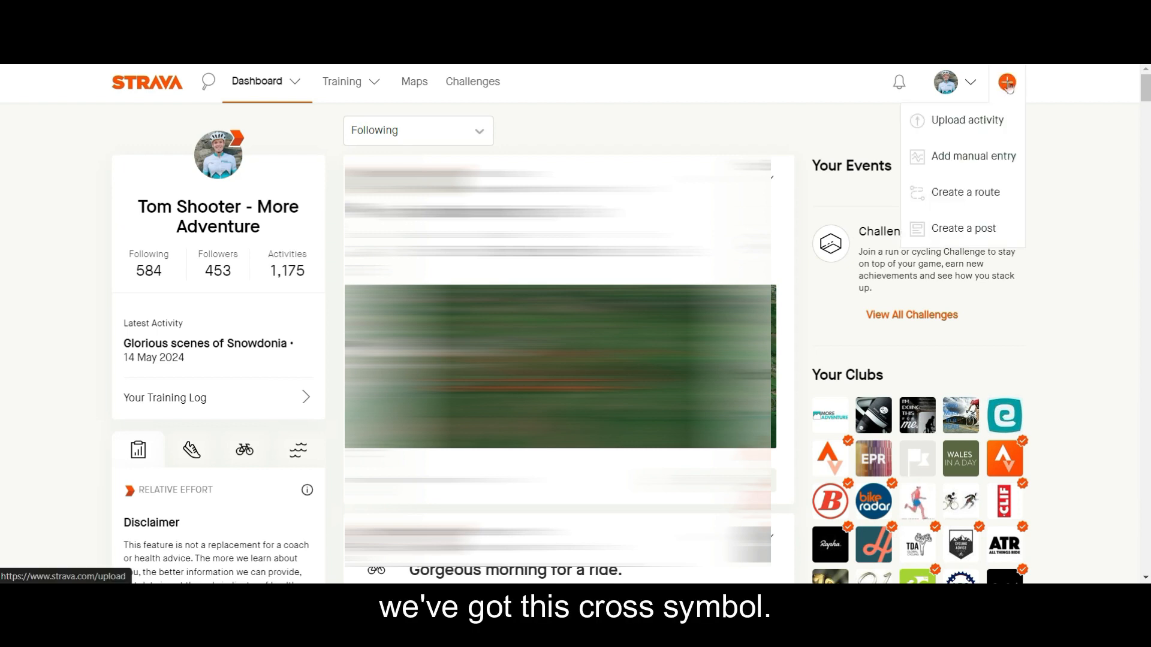
{"action": "left_click", "coordinate": [960, 203]}
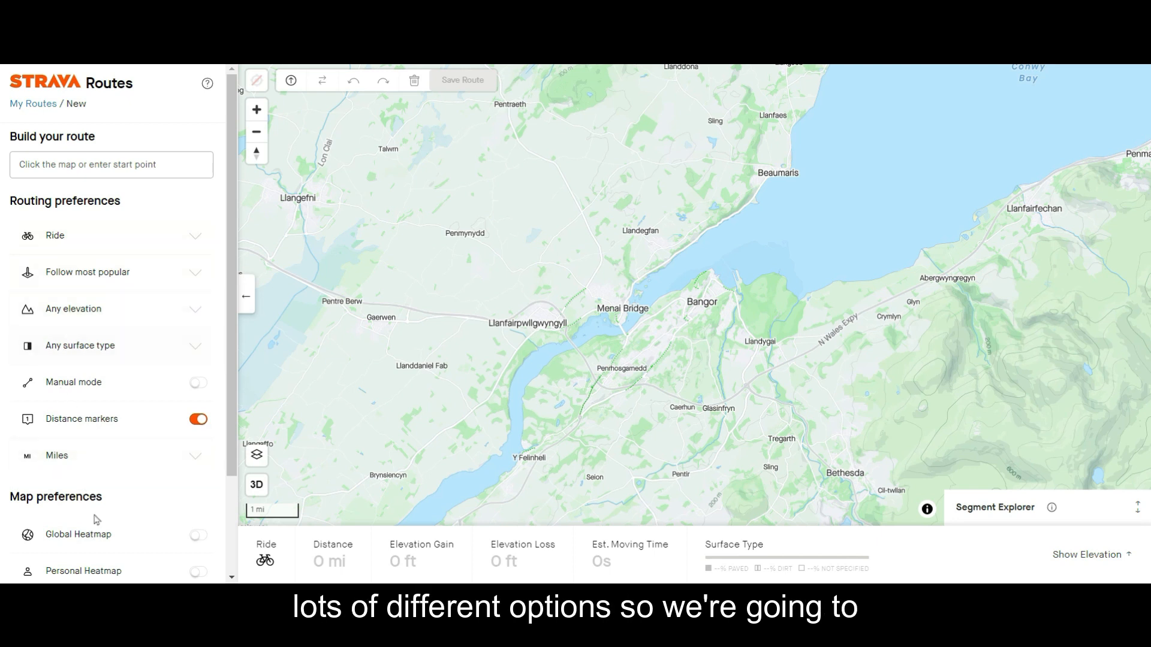
{"action": "left_click", "coordinate": [66, 240]}
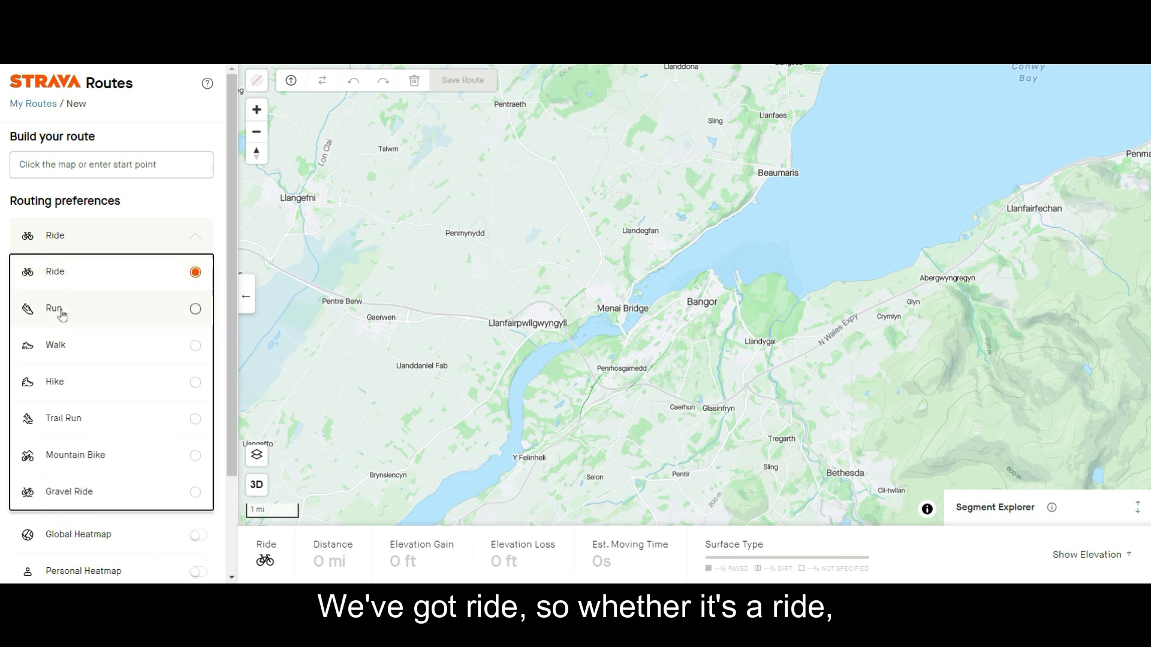
{"action": "left_click", "coordinate": [79, 239]}
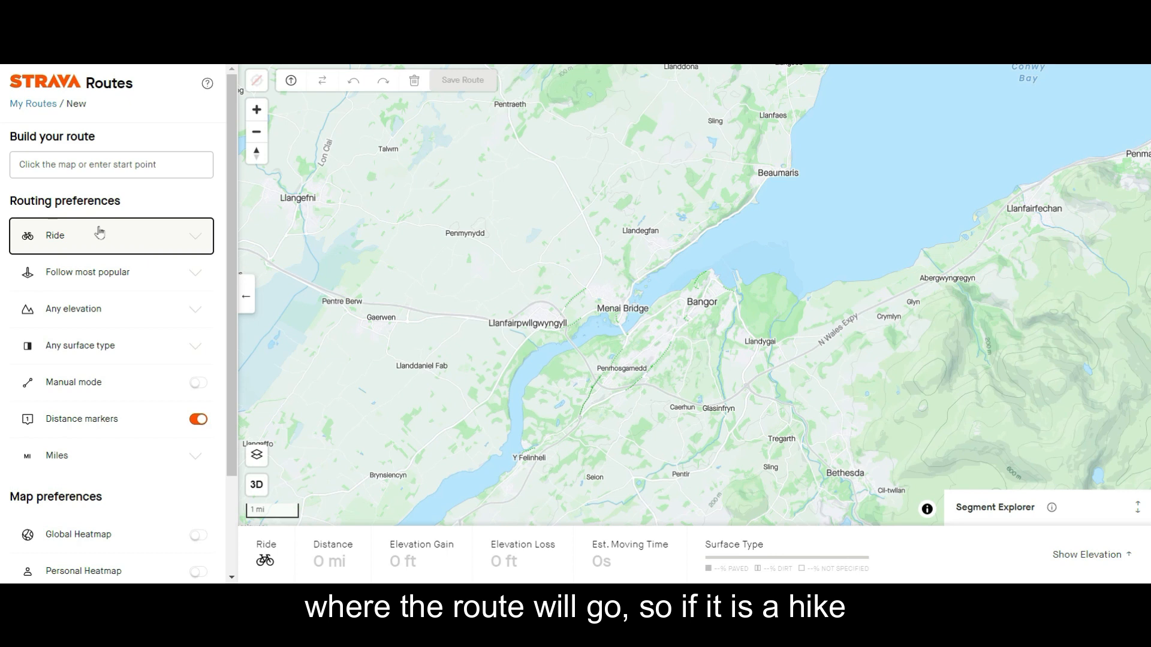
{"action": "left_click", "coordinate": [70, 247]}
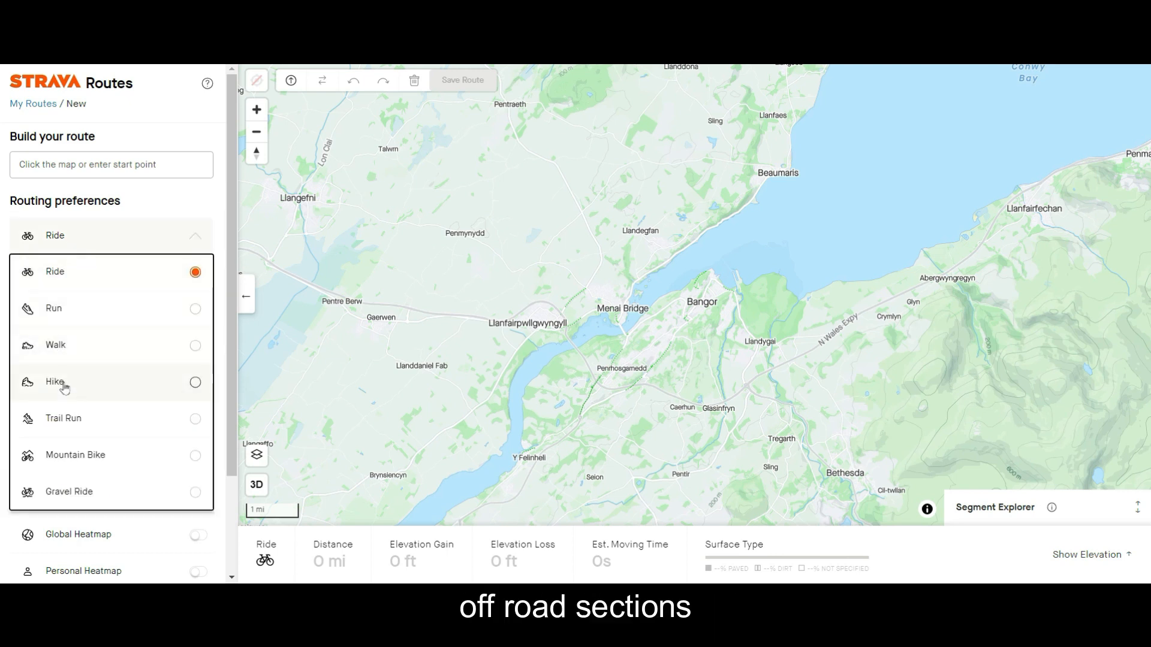
{"action": "left_click", "coordinate": [106, 249]}
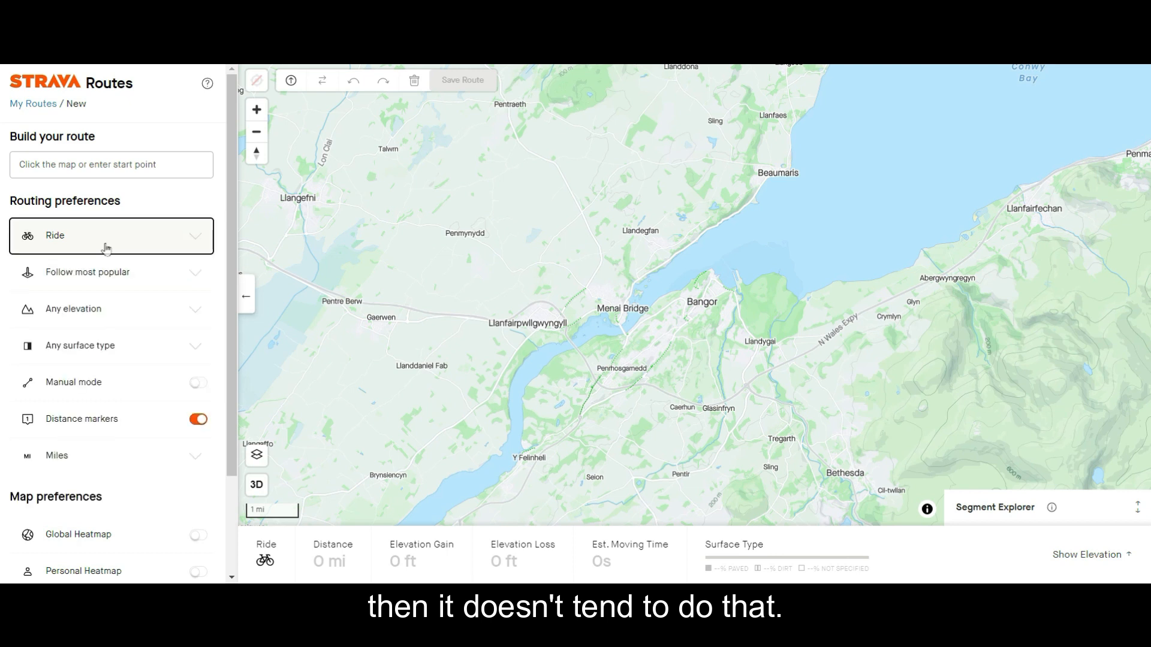
Keep Follow most popular and Any elevation as routing preferences, and set the surface preference to Prefer paved surfaces.
{"action": "left_click", "coordinate": [100, 287]}
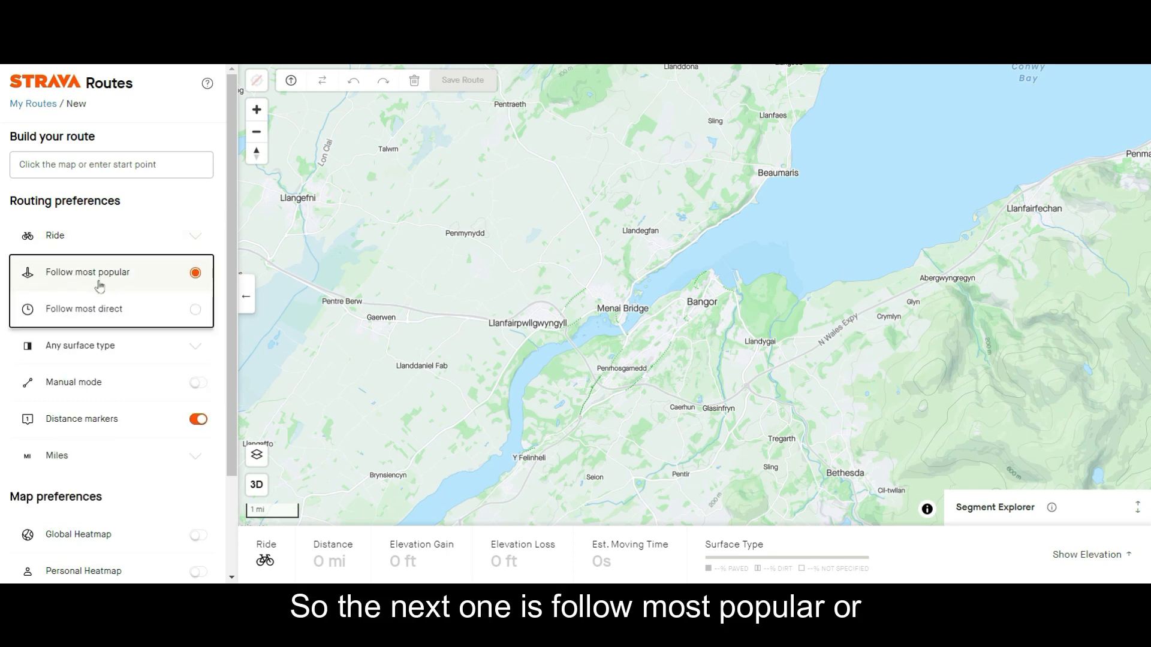
{"action": "left_click", "coordinate": [102, 277]}
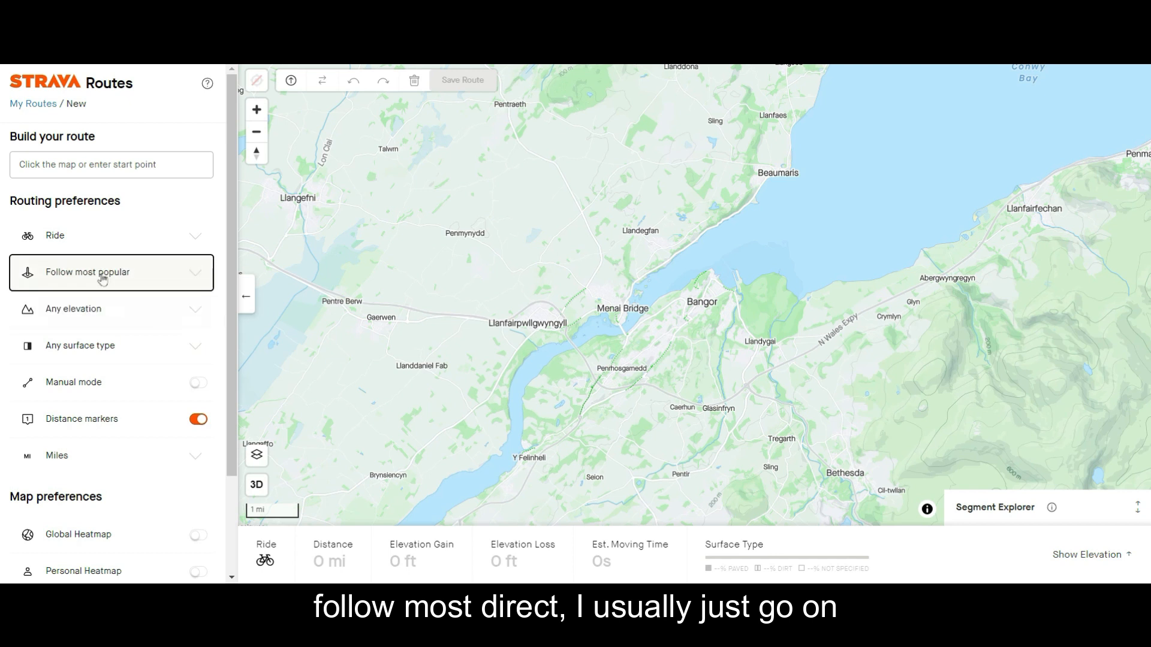
{"action": "left_click", "coordinate": [109, 322]}
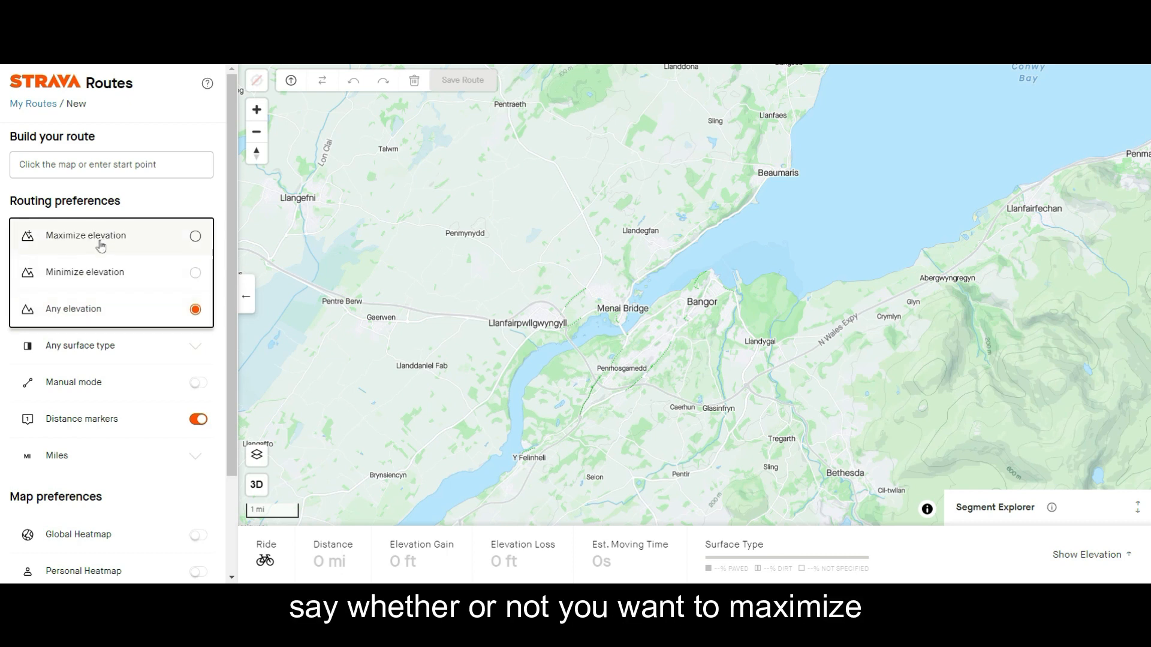
{"action": "left_click", "coordinate": [103, 322]}
{"action": "left_click", "coordinate": [95, 356]}
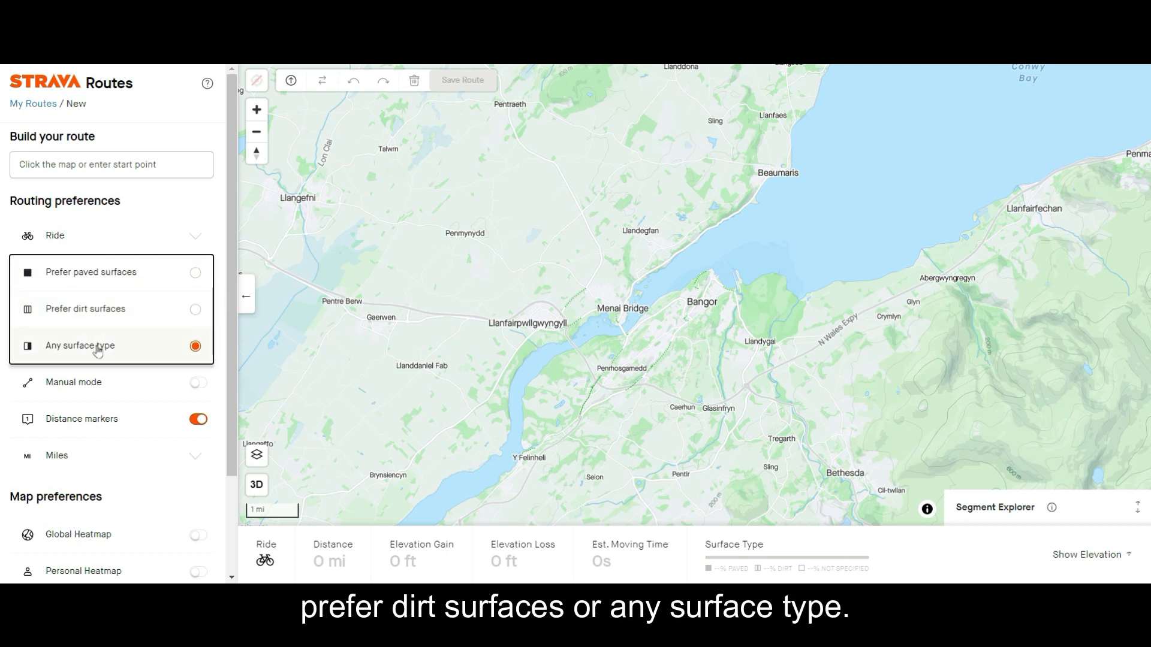
{"action": "left_click", "coordinate": [91, 277]}
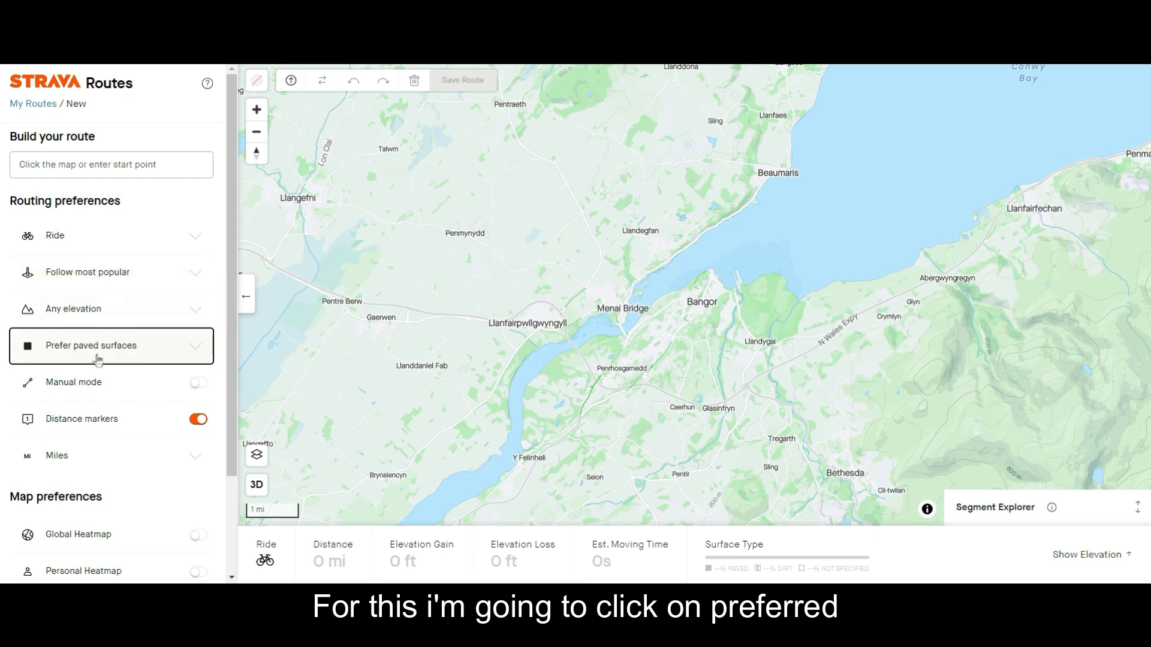
Try a straight manual-mode route from near Pentre Berw to Llanddaniel Fab, clear it and switch manual mode off.
{"action": "left_click", "coordinate": [196, 383]}
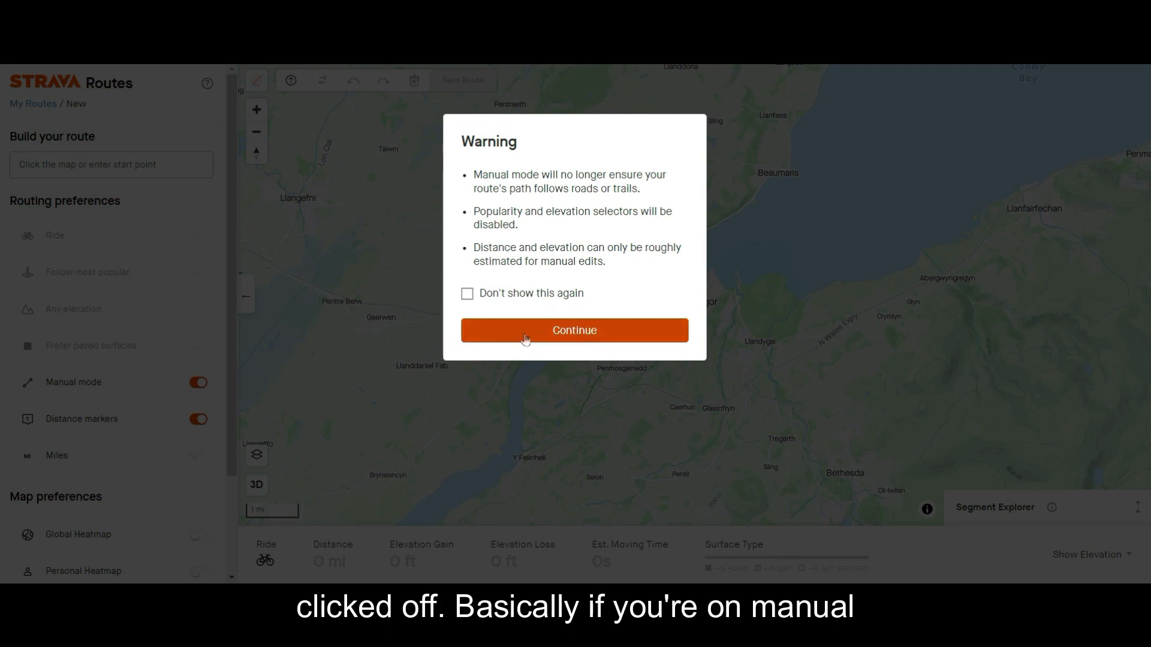
{"action": "left_click", "coordinate": [526, 339]}
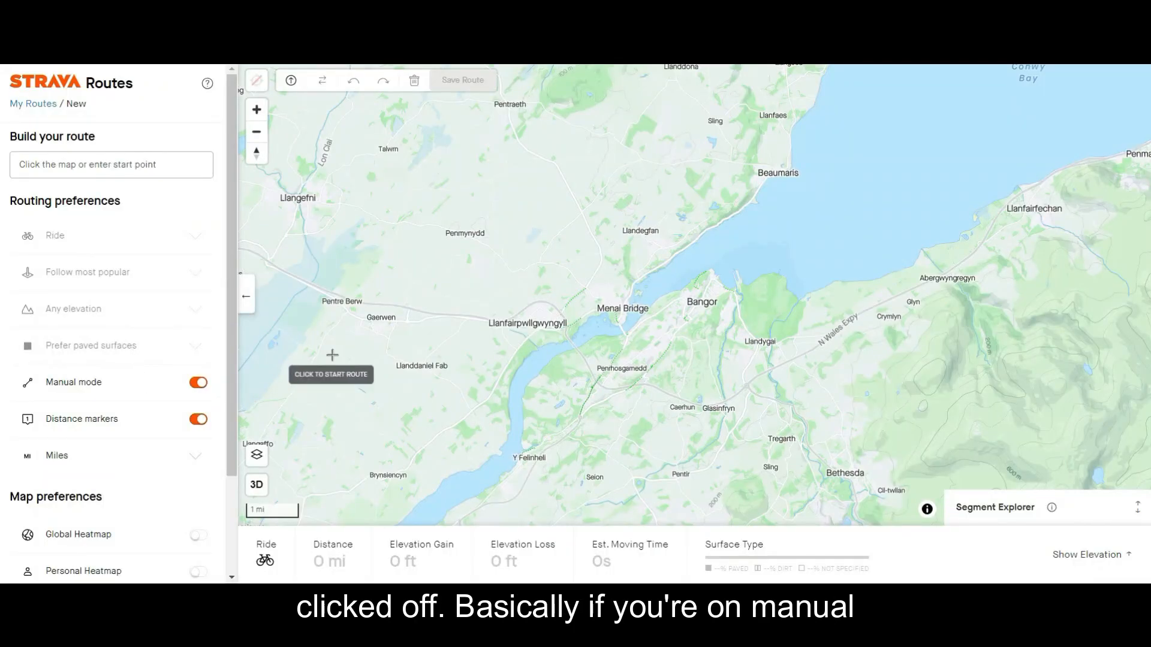
{"action": "left_click", "coordinate": [347, 317]}
{"action": "left_click", "coordinate": [455, 363]}
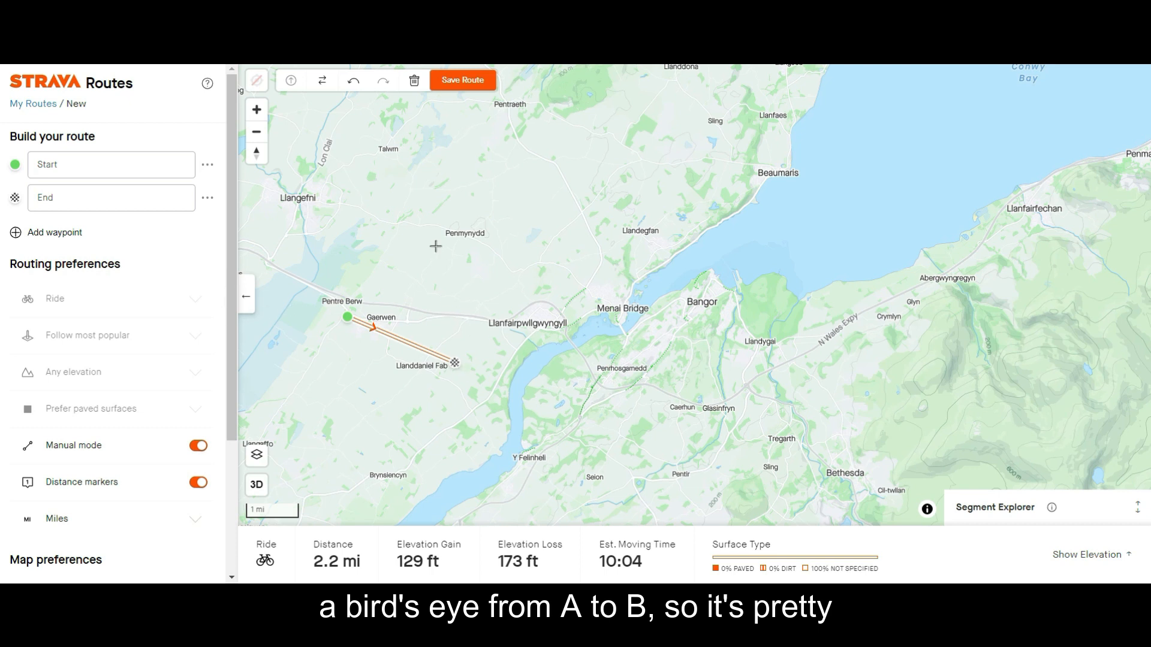
{"action": "left_click", "coordinate": [414, 80]}
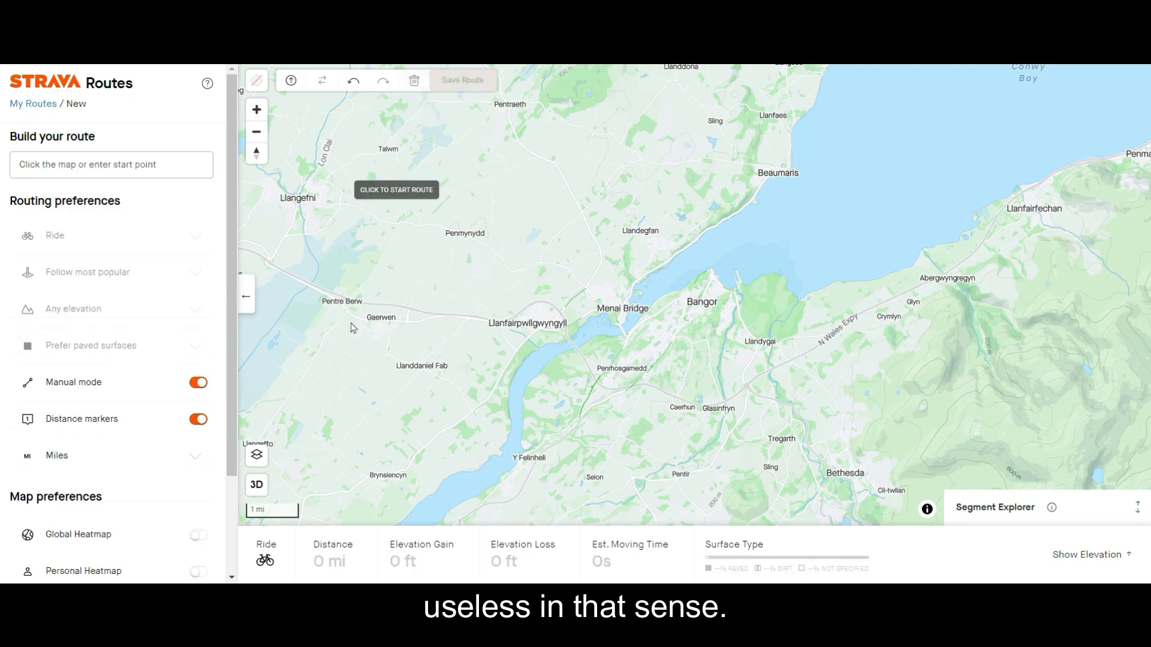
{"action": "left_click", "coordinate": [198, 383]}
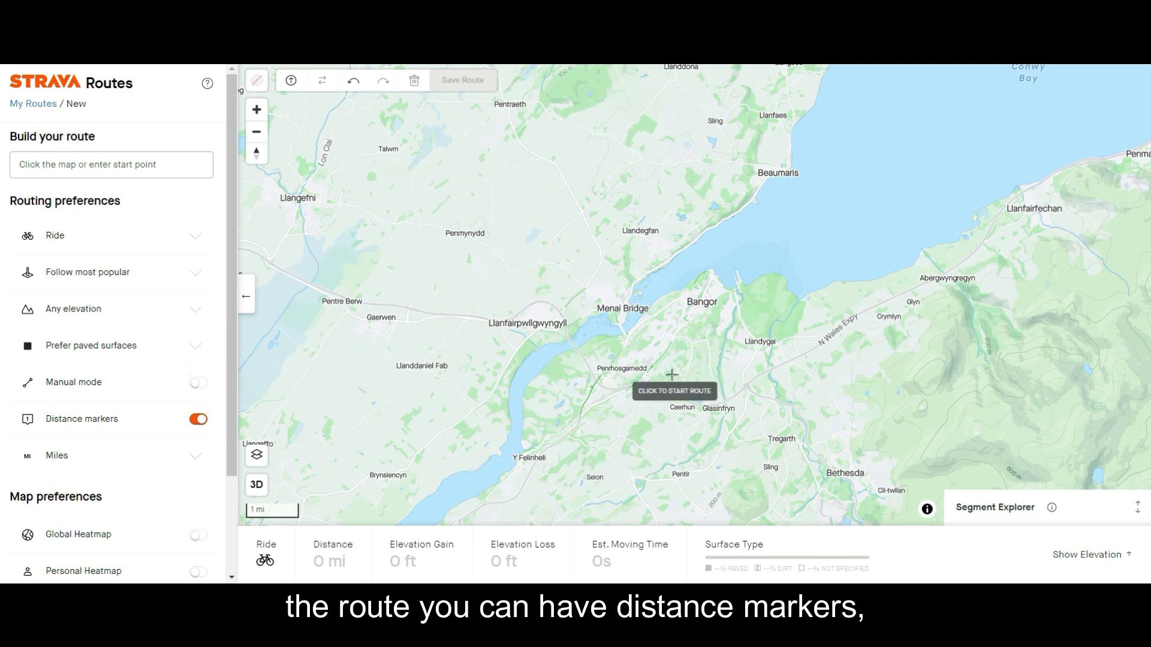
Check the distance unit choices for the route and keep Miles.
{"action": "left_click", "coordinate": [83, 466]}
{"action": "left_click", "coordinate": [84, 465]}
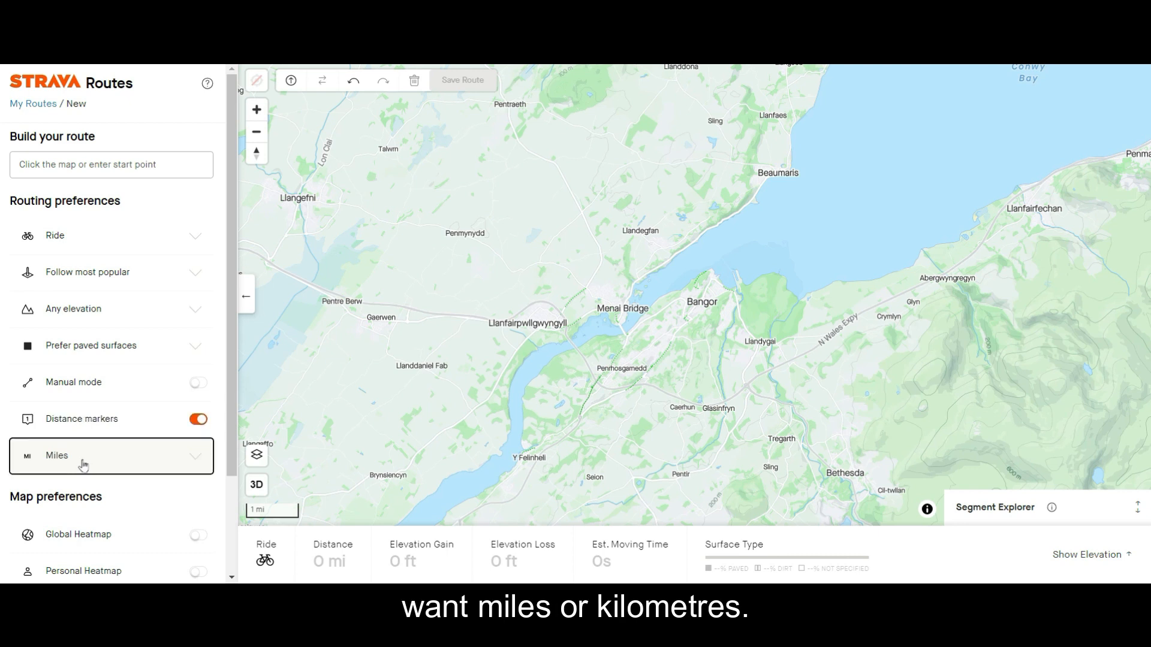
Compare the roads and paths around Menai Bridge and Bangor with the Global Heatmap shown and hidden.
{"action": "scroll", "coordinate": [84, 455], "scroll_direction": "down", "scroll_amount": 2}
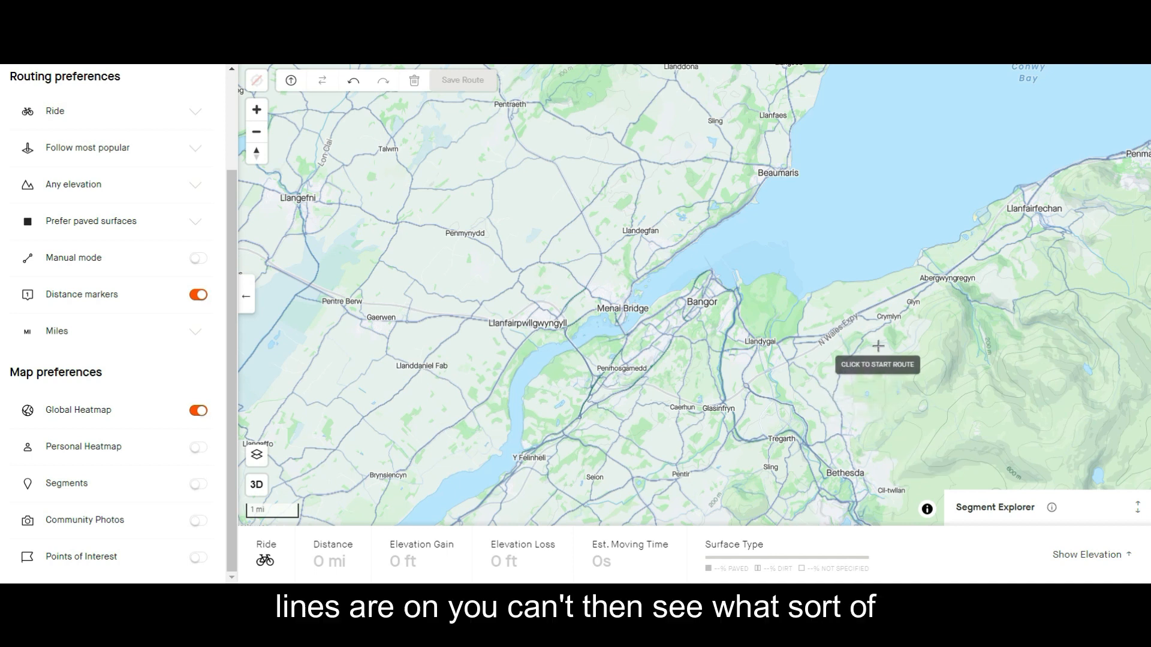
{"action": "left_click", "coordinate": [198, 411]}
{"action": "scroll", "coordinate": [506, 375], "scroll_direction": "up", "scroll_amount": 5}
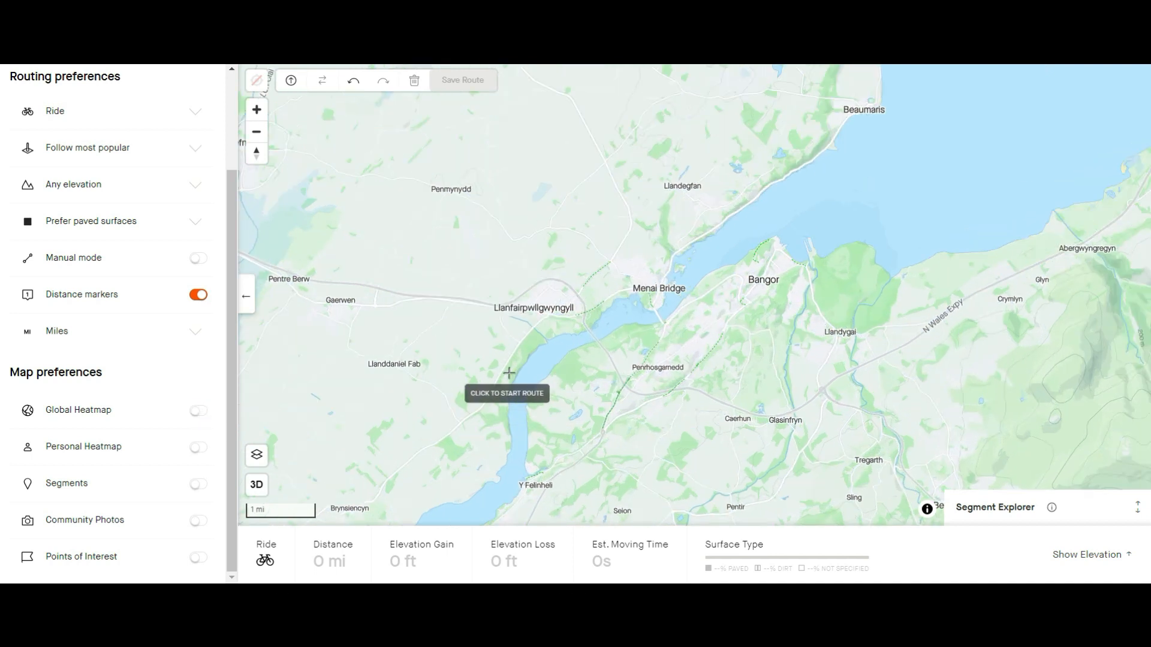
{"action": "scroll", "coordinate": [474, 423], "scroll_direction": "up", "scroll_amount": 5}
{"action": "scroll", "coordinate": [477, 416], "scroll_direction": "down", "scroll_amount": 2}
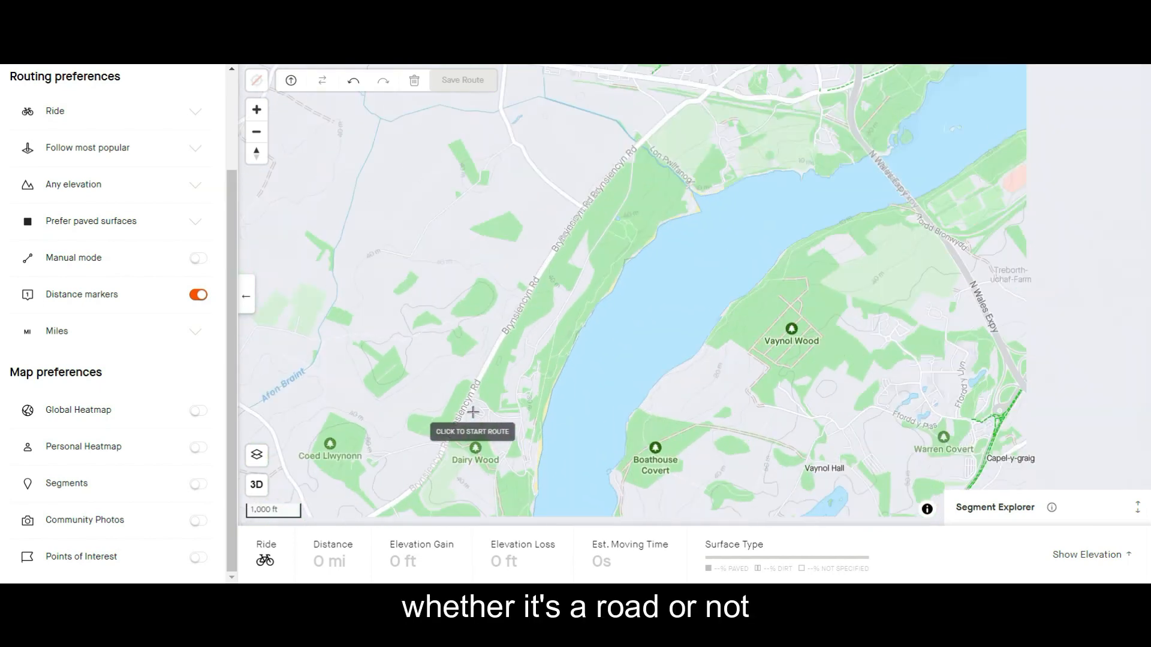
{"action": "scroll", "coordinate": [473, 412], "scroll_direction": "down", "scroll_amount": 2}
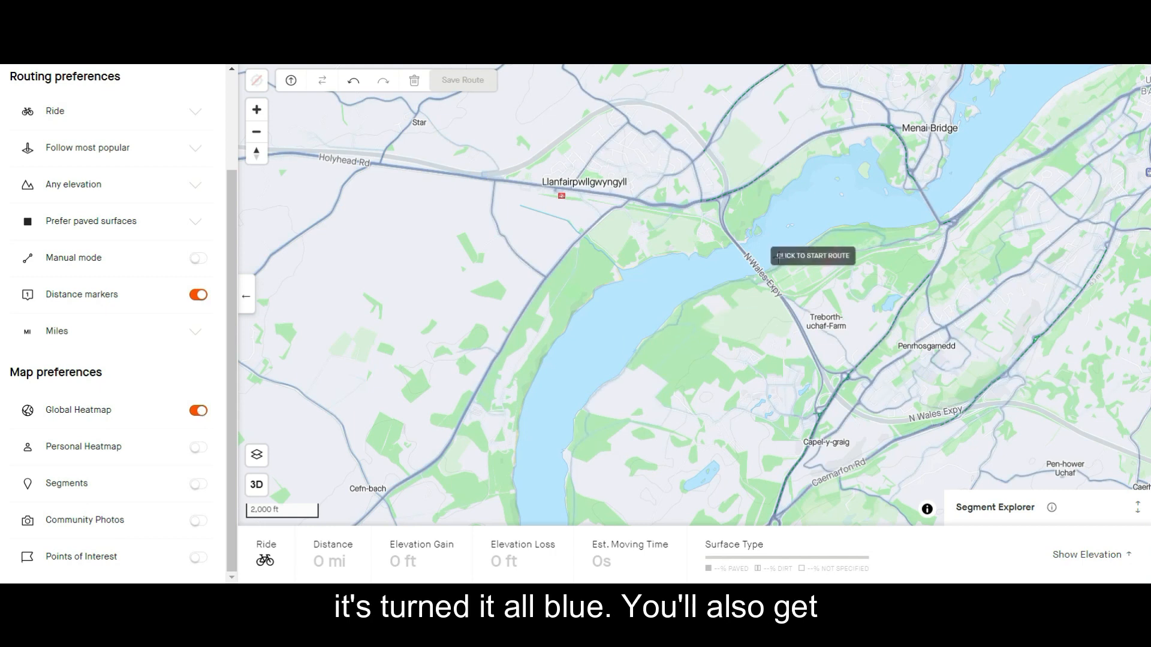
{"action": "left_click", "coordinate": [200, 411]}
{"action": "left_click_drag", "start_coordinate": [835, 215], "coordinate": [542, 344]}
{"action": "left_click_drag", "start_coordinate": [844, 372], "coordinate": [549, 374]}
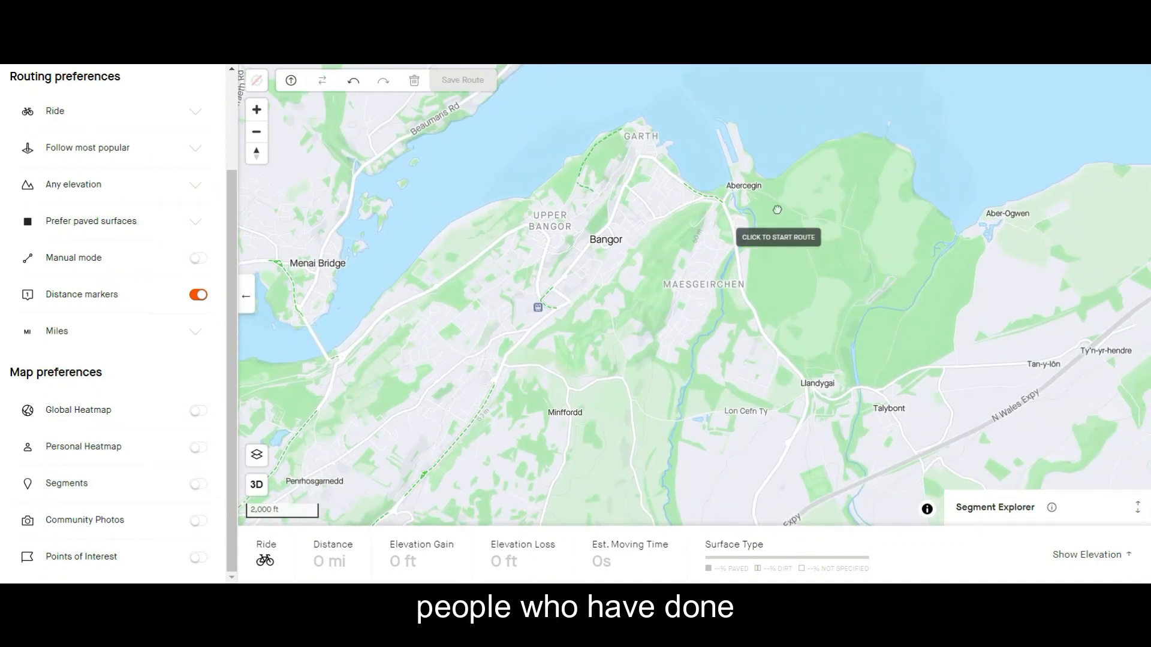
{"action": "scroll", "coordinate": [830, 262], "scroll_direction": "up", "scroll_amount": 5}
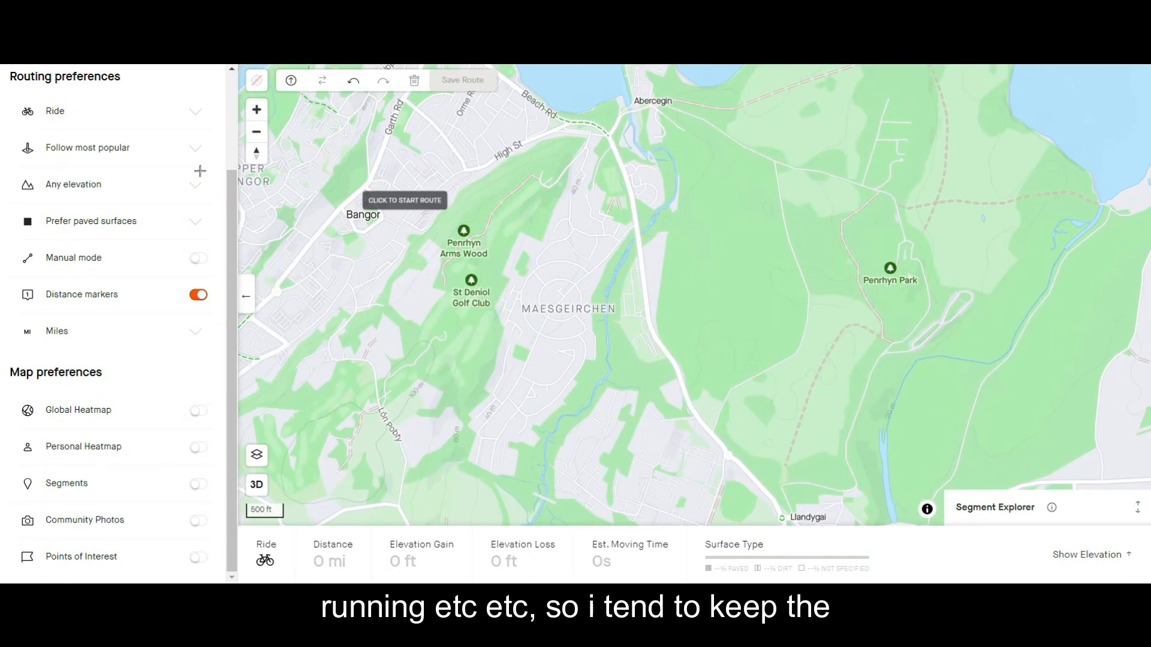
{"action": "scroll", "coordinate": [658, 325], "scroll_direction": "down", "scroll_amount": 2}
{"action": "scroll", "coordinate": [659, 324], "scroll_direction": "down", "scroll_amount": 1}
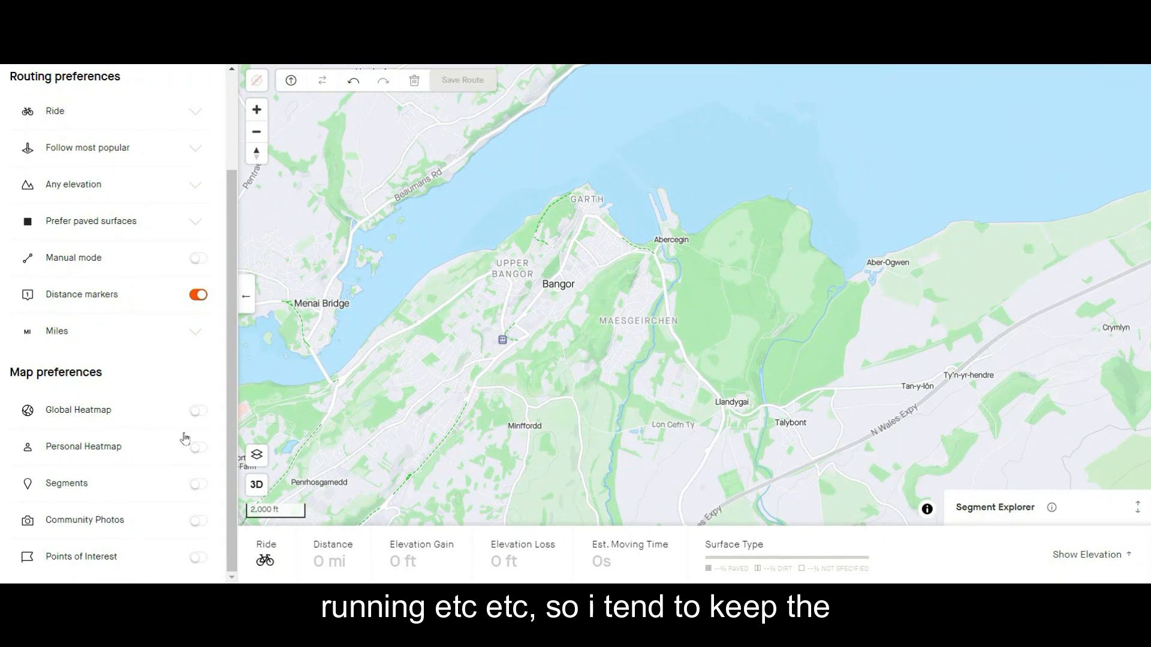
{"action": "left_click_drag", "start_coordinate": [503, 363], "coordinate": [636, 297]}
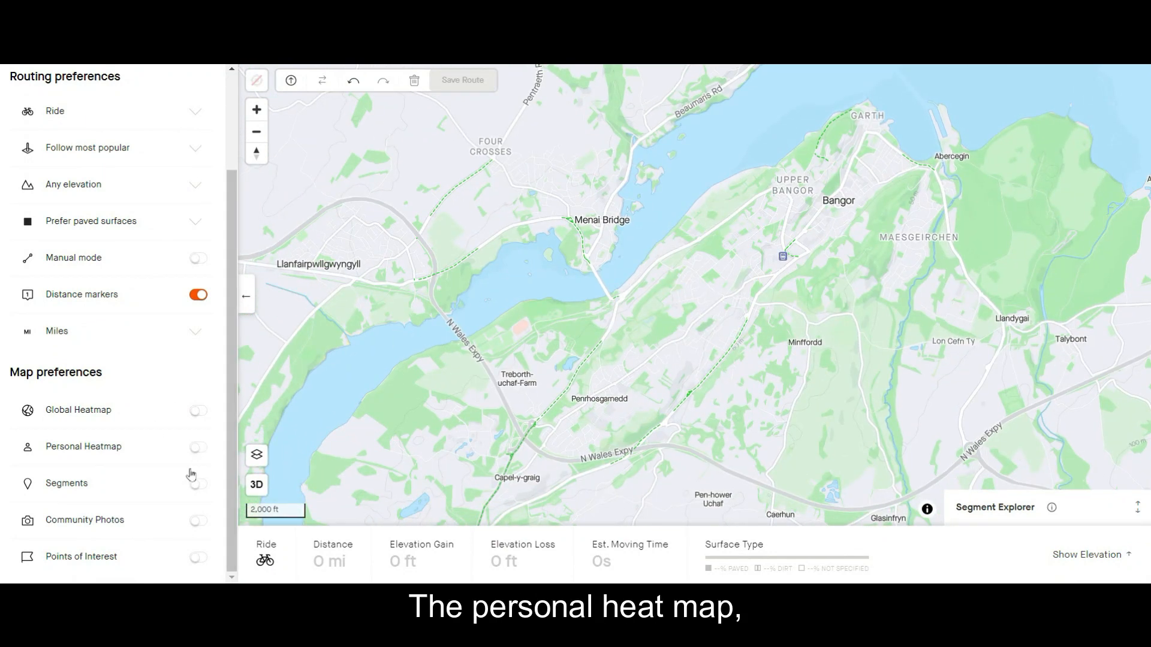
Preview the Personal Heatmap and the Segments overlay on the map one at a time, hiding each again.
{"action": "left_click", "coordinate": [198, 450]}
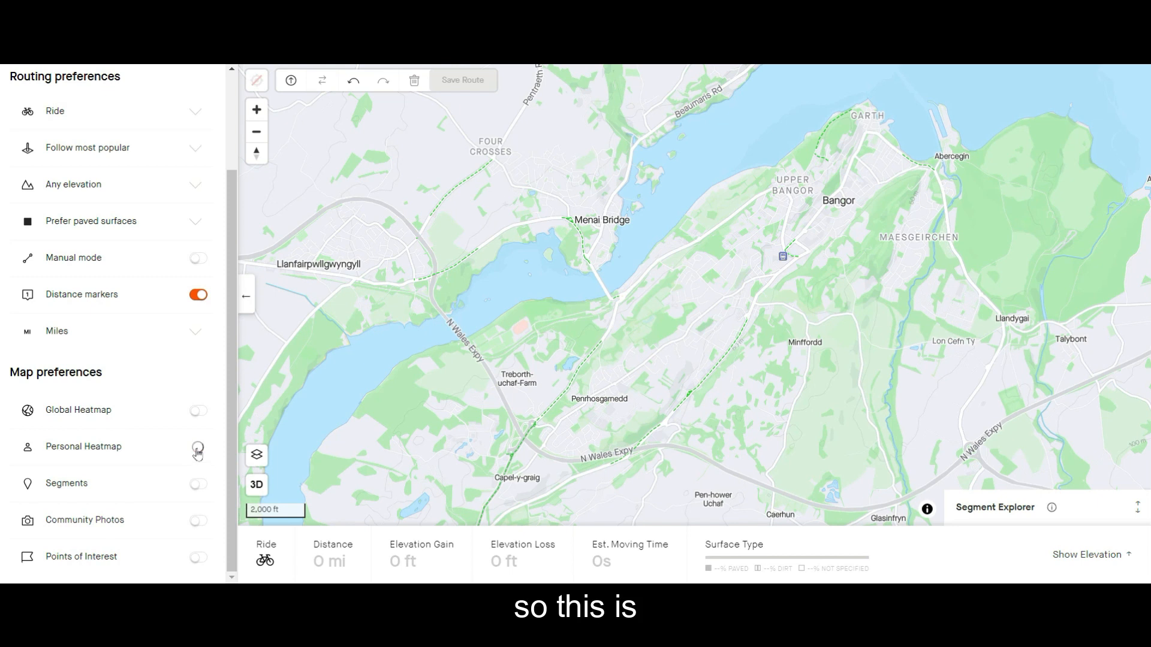
{"action": "scroll", "coordinate": [556, 383], "scroll_direction": "down", "scroll_amount": 3}
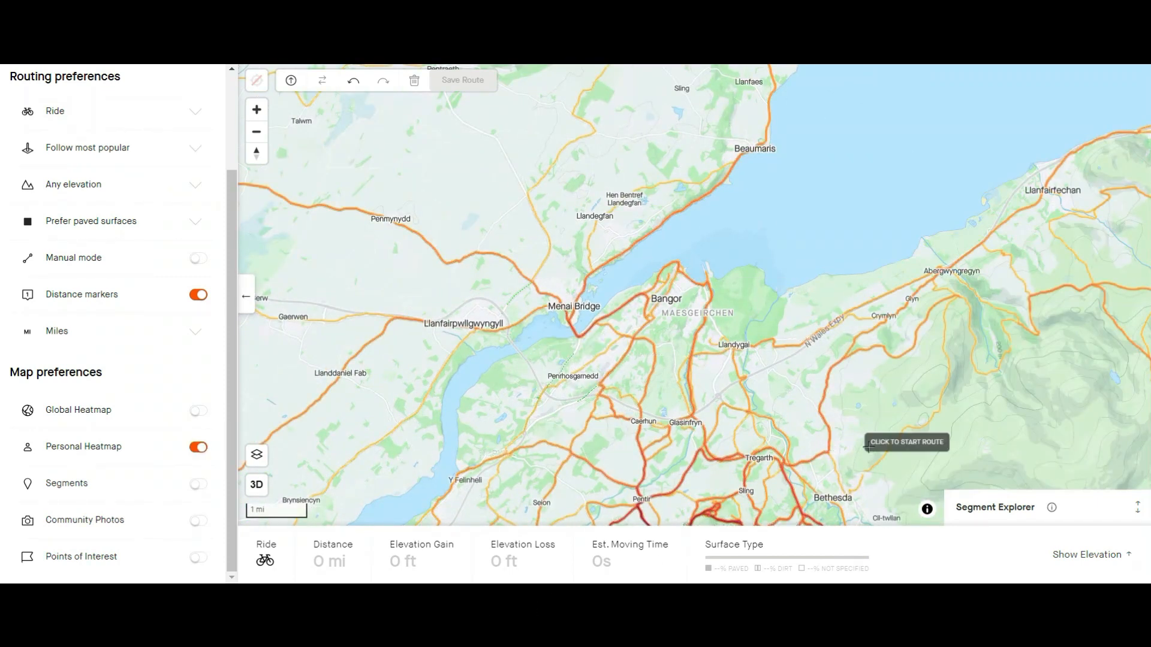
{"action": "left_click", "coordinate": [194, 446]}
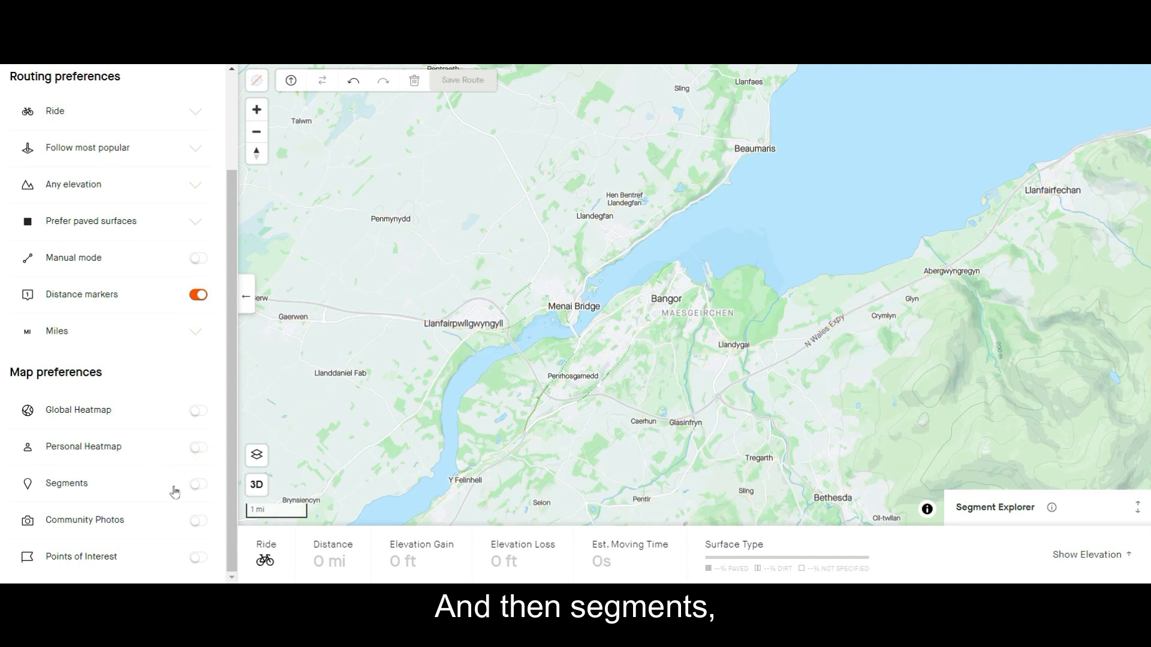
{"action": "left_click", "coordinate": [200, 490]}
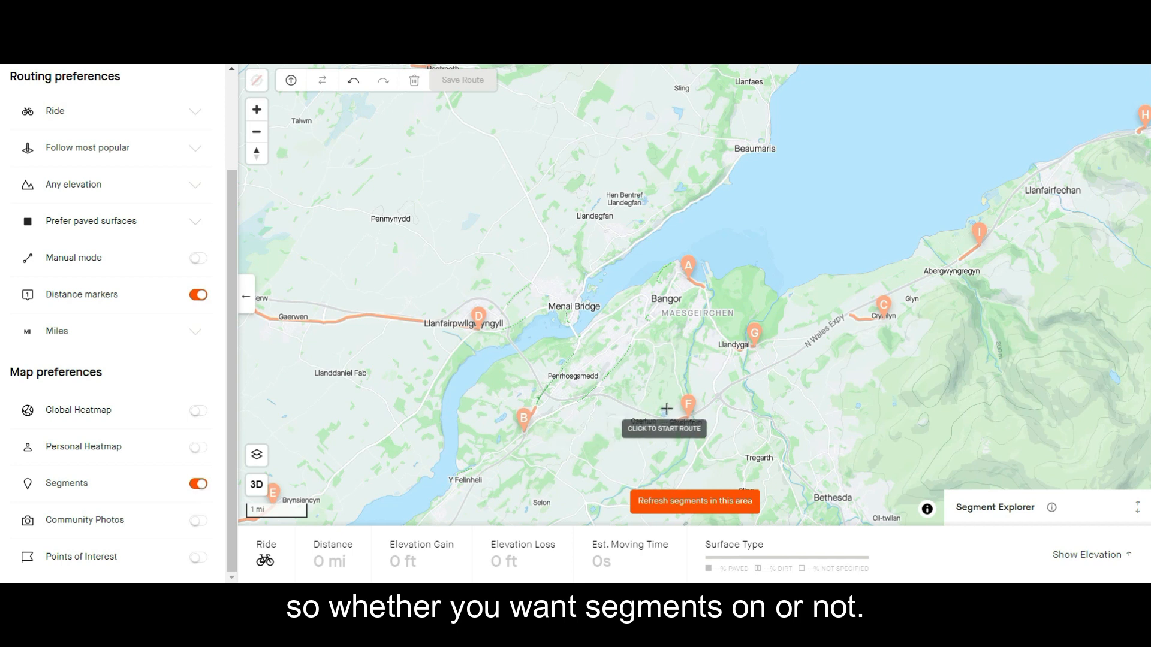
{"action": "left_click", "coordinate": [201, 483]}
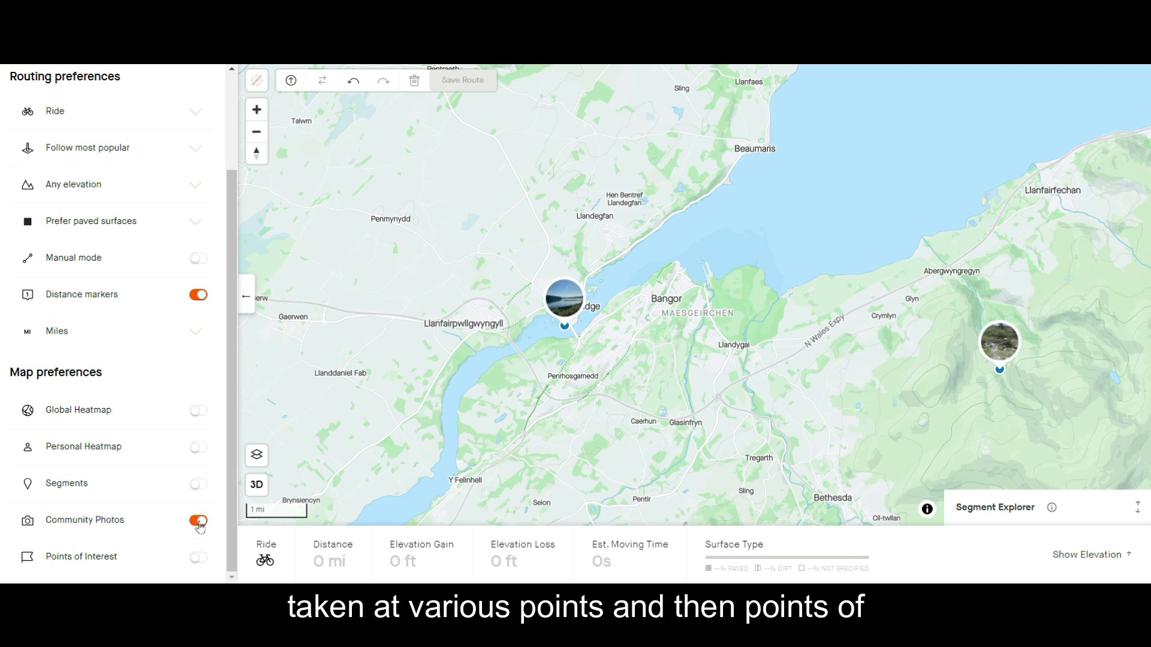
Replace the Community Photos overlay with Points of Interest and look over the coffee shops and pubs around Bangor.
{"action": "left_click", "coordinate": [198, 521]}
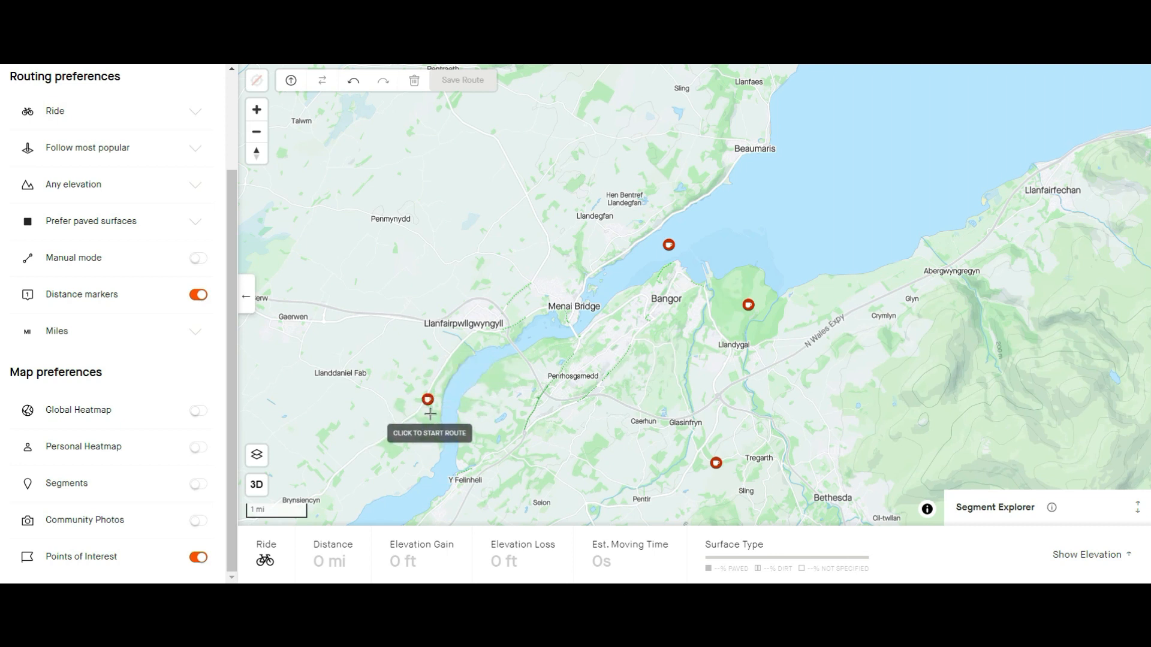
{"action": "scroll", "coordinate": [660, 245], "scroll_direction": "up", "scroll_amount": 3}
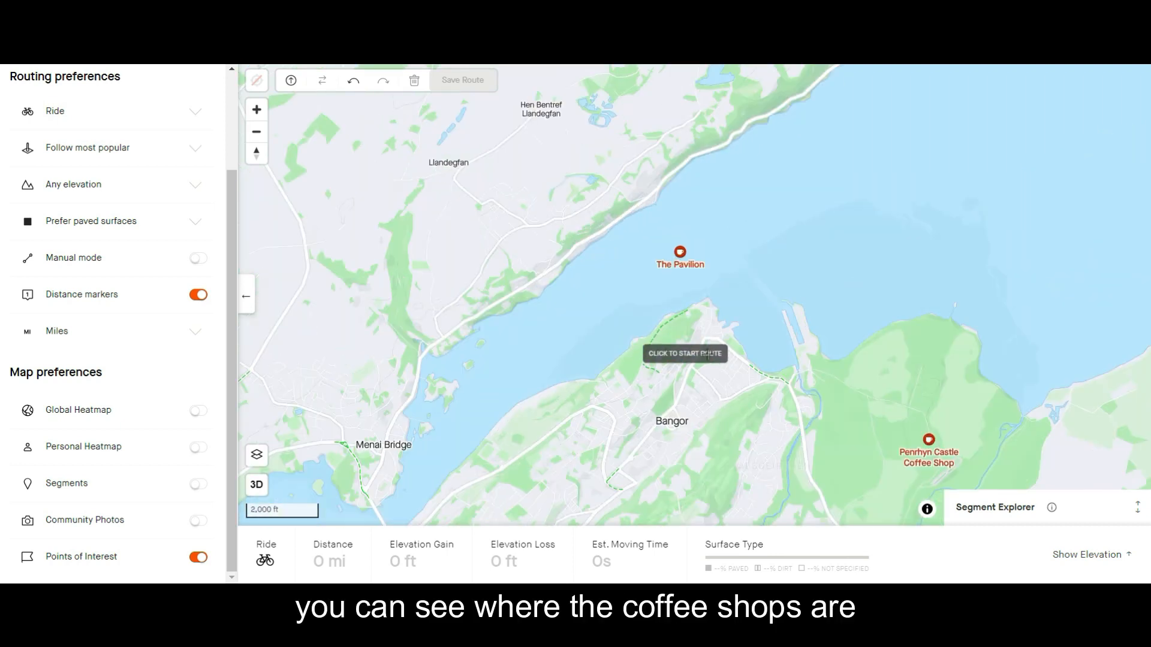
{"action": "left_click_drag", "start_coordinate": [745, 419], "coordinate": [632, 231]}
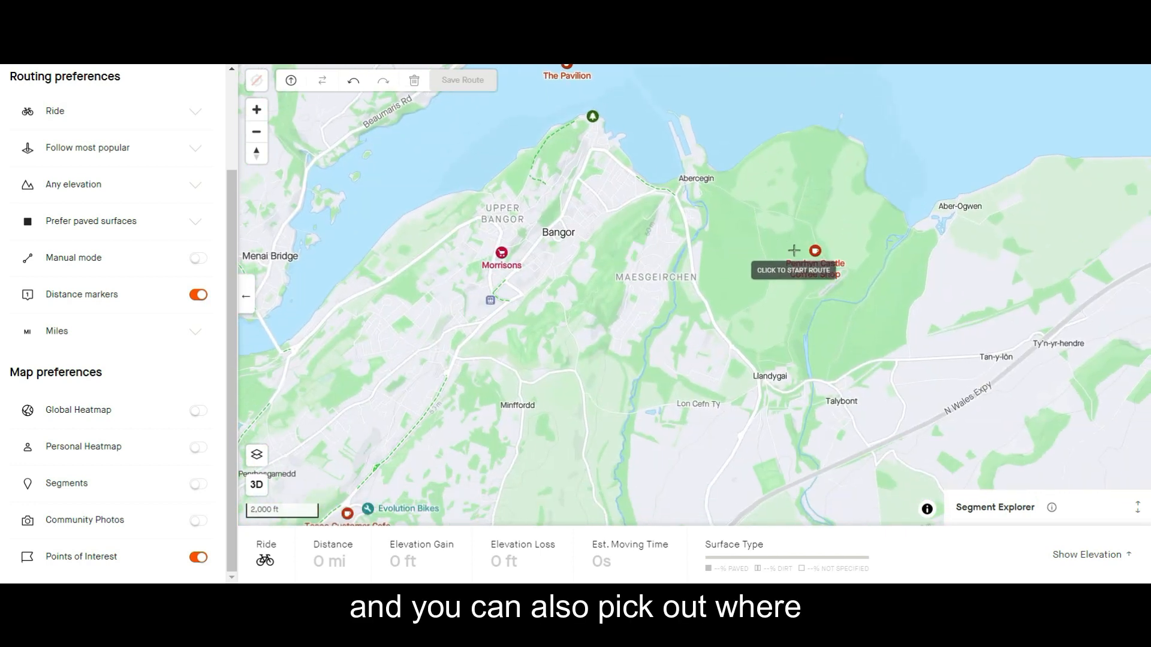
{"action": "scroll", "coordinate": [790, 252], "scroll_direction": "up", "scroll_amount": 2}
{"action": "left_click_drag", "start_coordinate": [496, 344], "coordinate": [693, 273]}
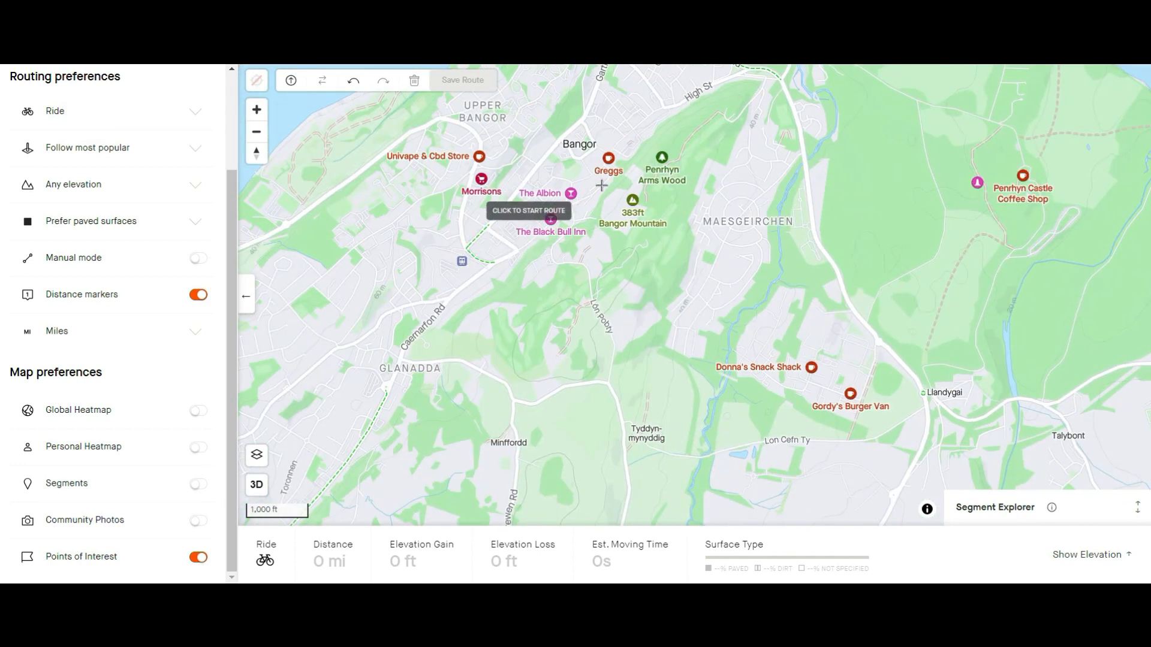
{"action": "left_click_drag", "start_coordinate": [386, 337], "coordinate": [671, 227]}
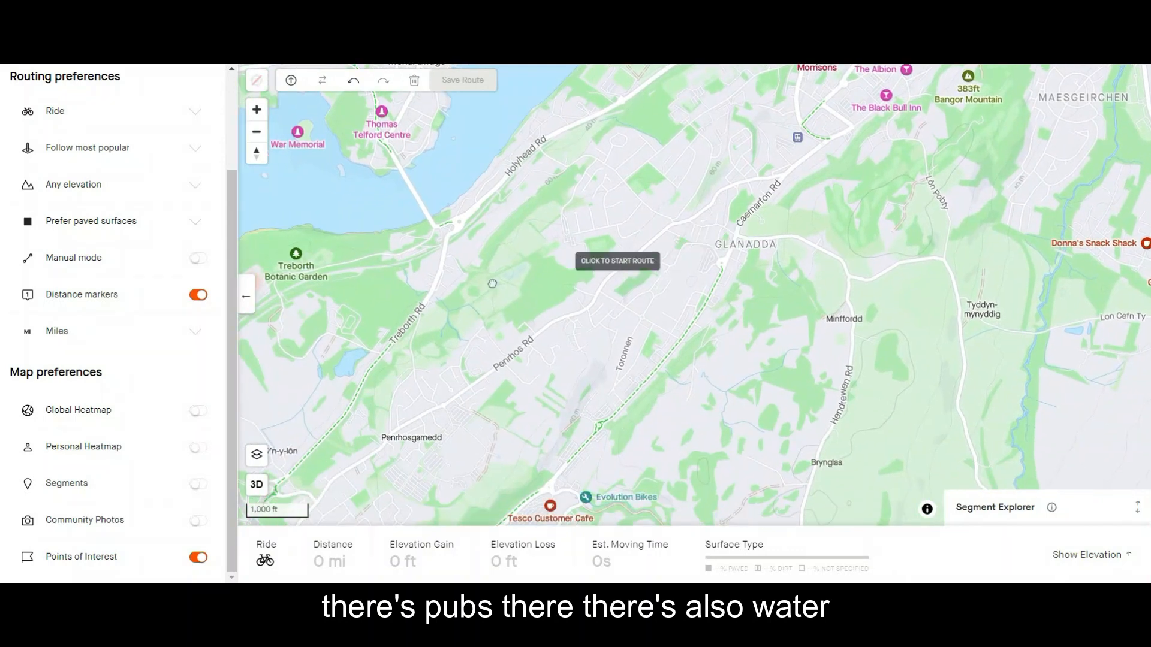
Look over the points of interest across the wider Menai Bridge and Bangor area, then hide the Points of Interest overlay.
{"action": "scroll", "coordinate": [478, 288], "scroll_direction": "down", "scroll_amount": 4}
{"action": "left_click_drag", "start_coordinate": [398, 292], "coordinate": [560, 311]}
{"action": "scroll", "coordinate": [558, 311], "scroll_direction": "down", "scroll_amount": 4}
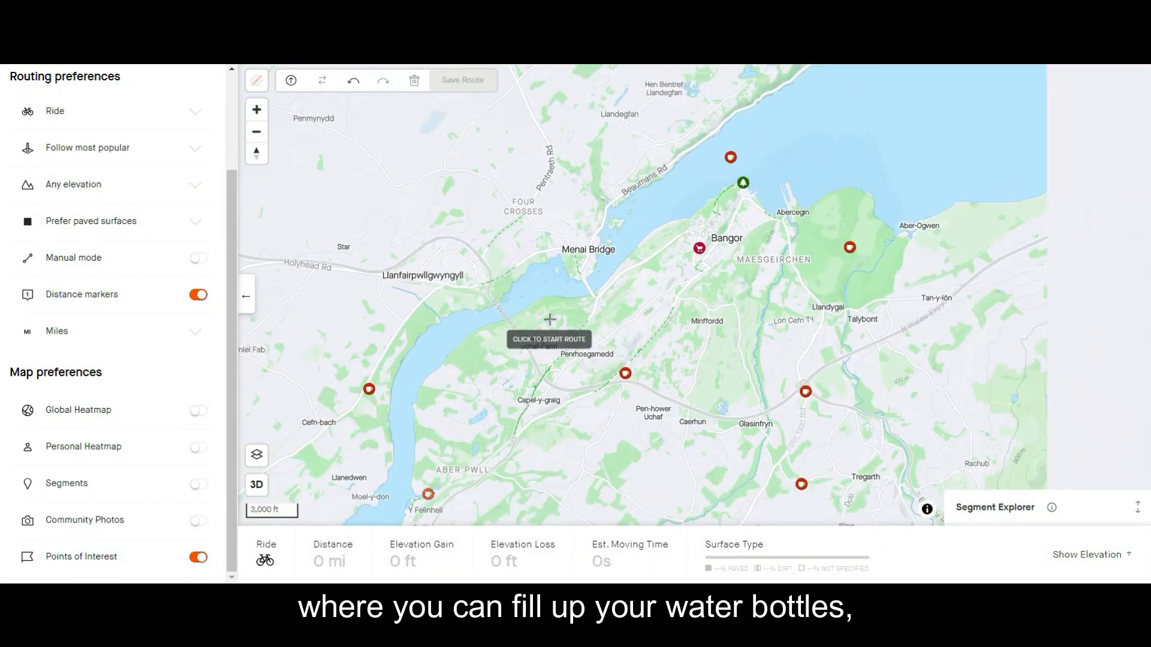
{"action": "left_click", "coordinate": [198, 558]}
{"action": "scroll", "coordinate": [160, 427], "scroll_direction": "up", "scroll_amount": 3}
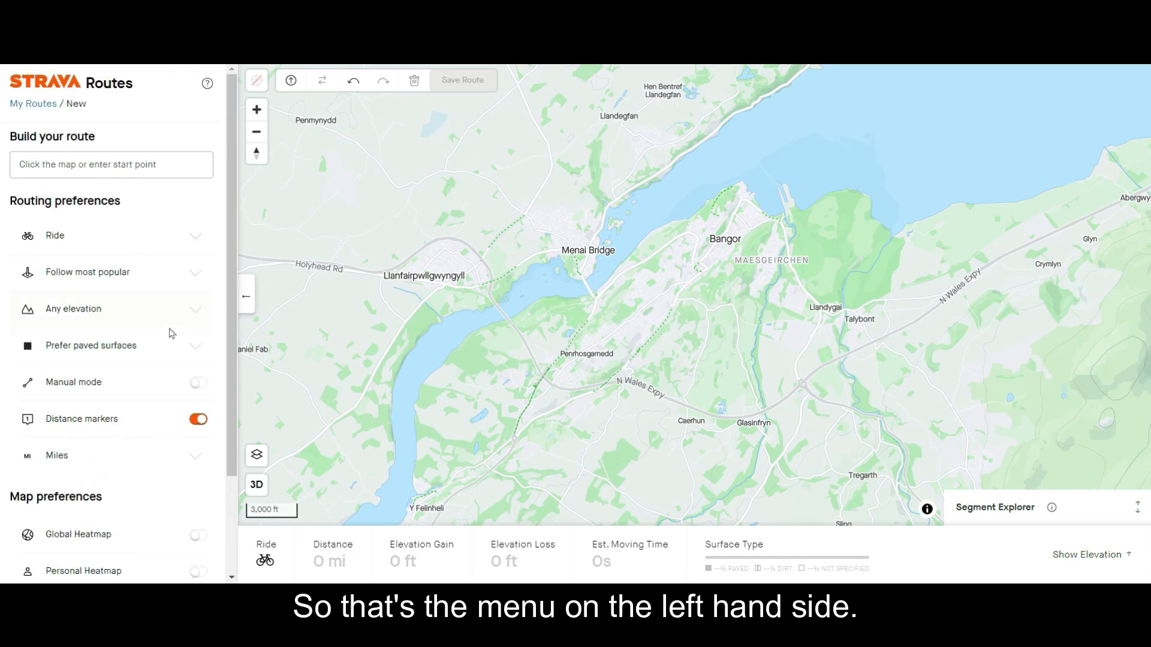
Examine the dashed green cycleways around Garth, Beach Rd and Bangor Park, both close up and in the wider map.
{"action": "left_click_drag", "start_coordinate": [960, 305], "coordinate": [812, 248]}
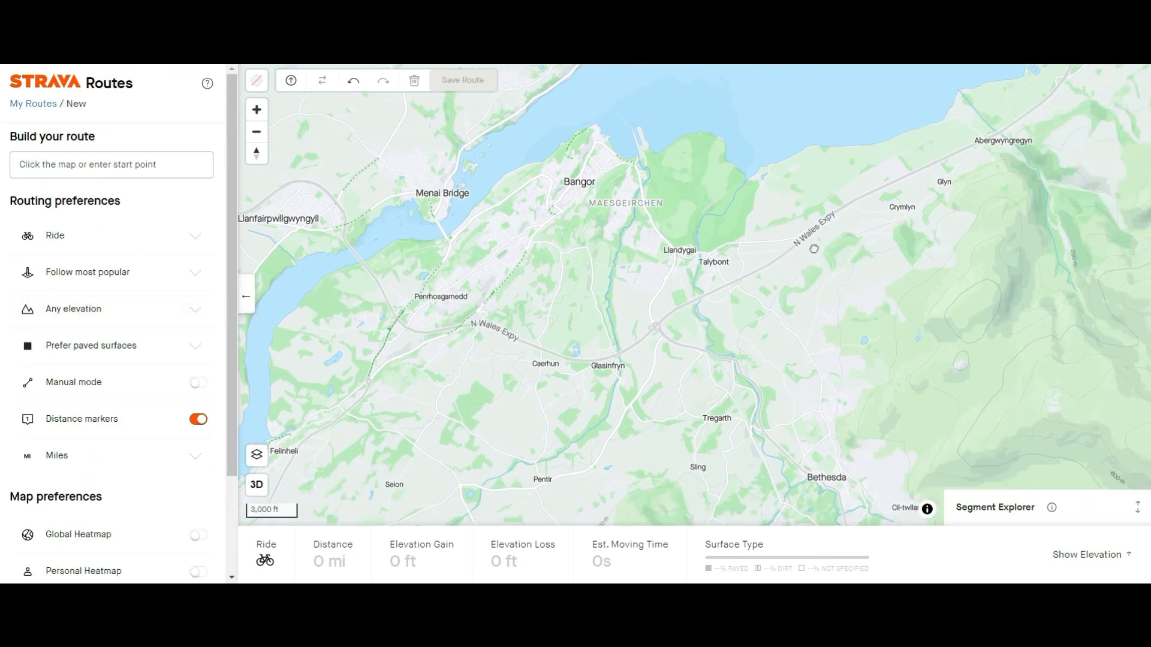
{"action": "scroll", "coordinate": [689, 340], "scroll_direction": "up", "scroll_amount": 2}
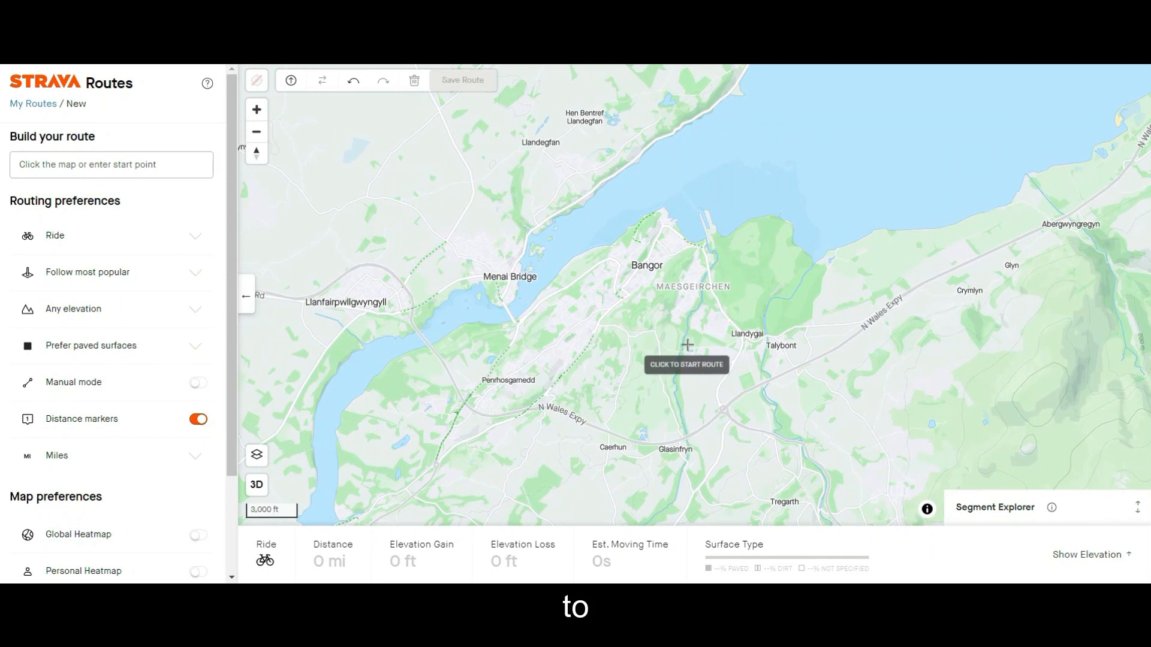
{"action": "scroll", "coordinate": [689, 340], "scroll_direction": "up", "scroll_amount": 3}
{"action": "left_click_drag", "start_coordinate": [739, 165], "coordinate": [735, 418]}
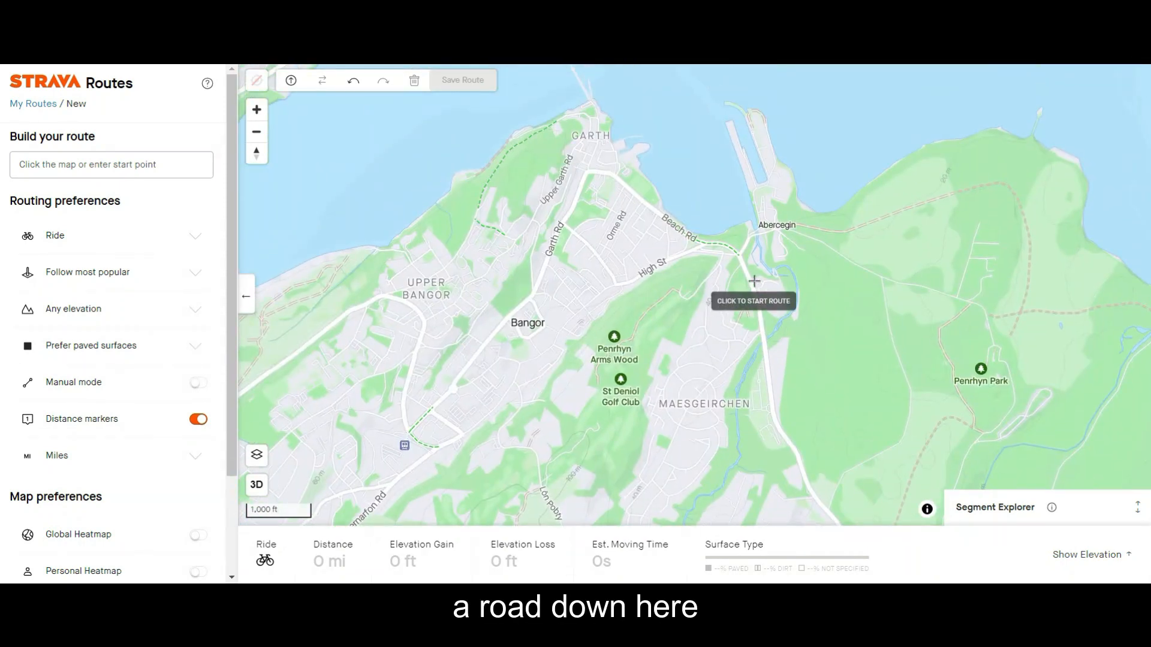
{"action": "left_click_drag", "start_coordinate": [662, 265], "coordinate": [598, 355]}
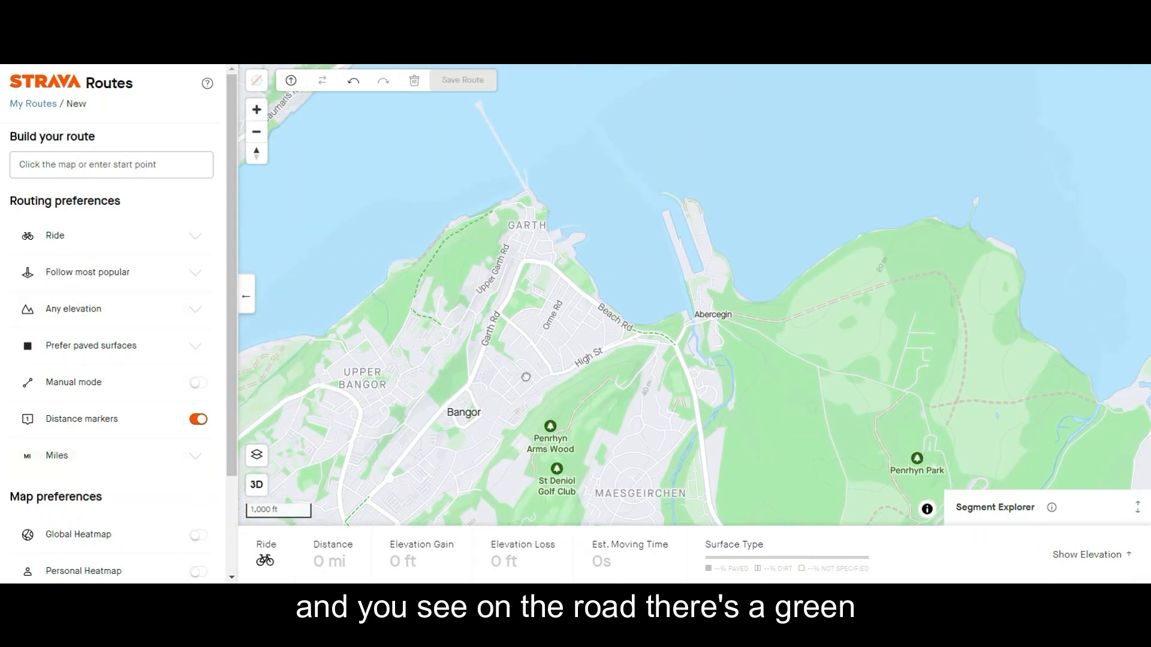
{"action": "scroll", "coordinate": [598, 355], "scroll_direction": "up", "scroll_amount": 2}
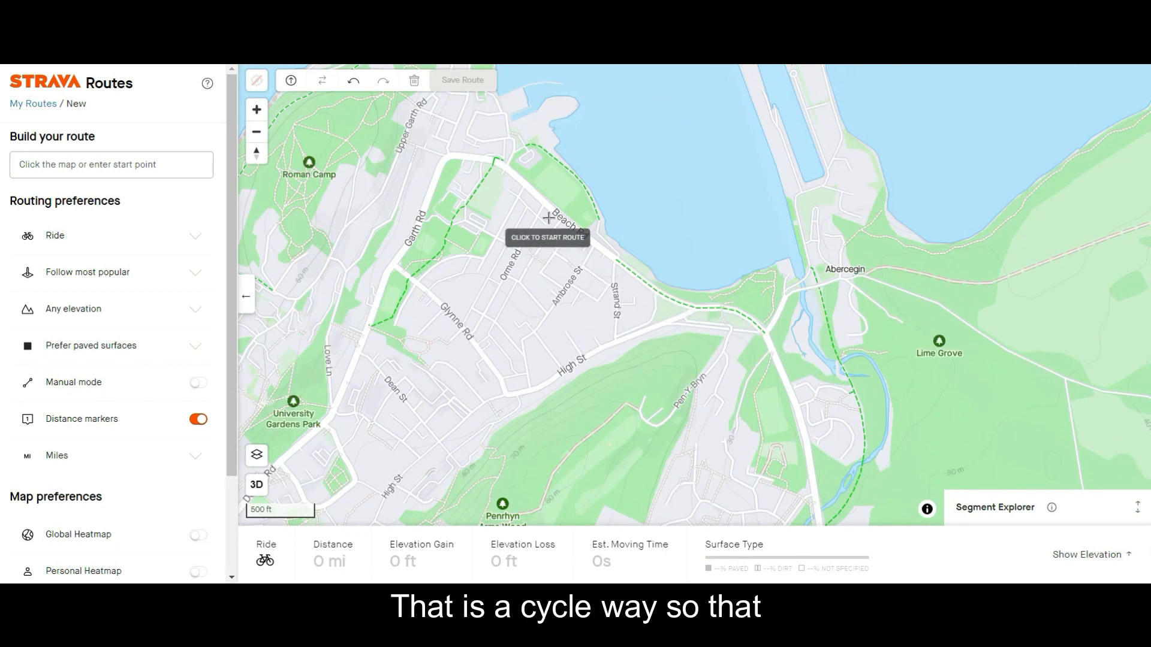
{"action": "left_click_drag", "start_coordinate": [545, 216], "coordinate": [621, 298]}
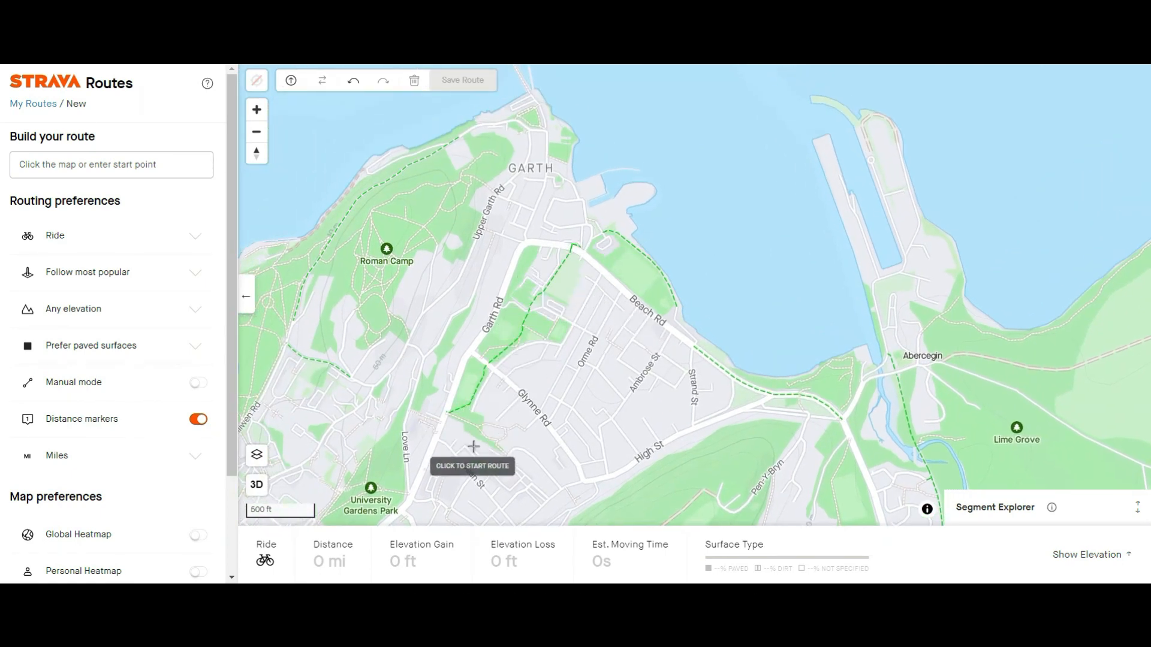
{"action": "left_click_drag", "start_coordinate": [477, 433], "coordinate": [582, 367]}
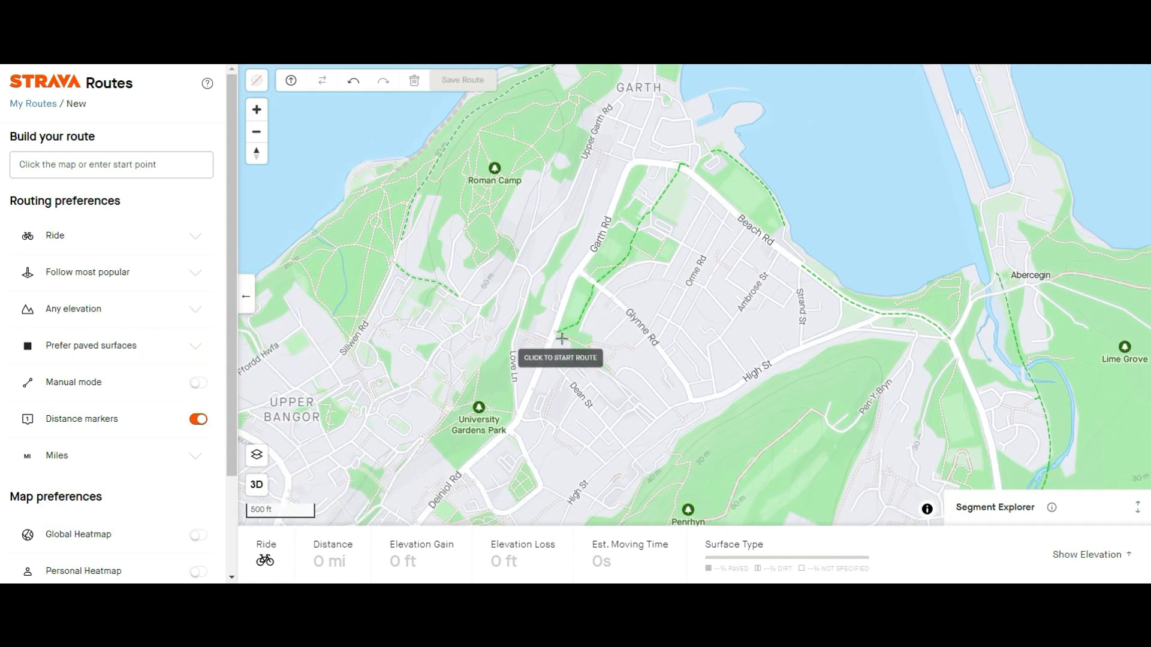
{"action": "scroll", "coordinate": [564, 340], "scroll_direction": "up", "scroll_amount": 3}
{"action": "scroll", "coordinate": [704, 309], "scroll_direction": "down", "scroll_amount": 3}
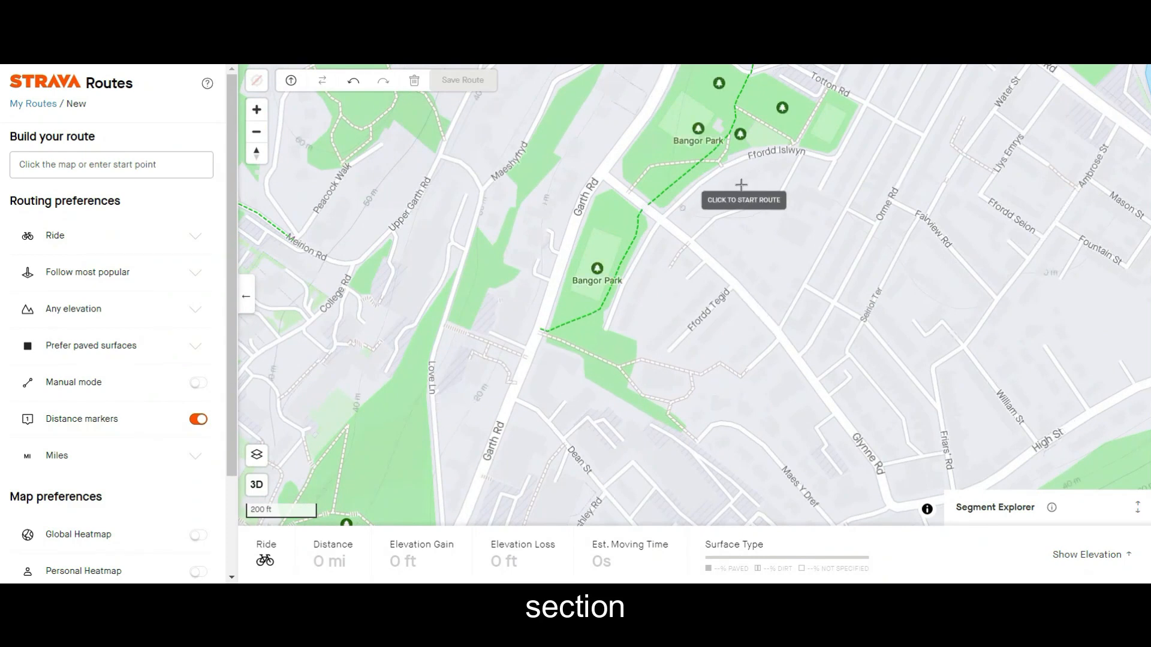
{"action": "scroll", "coordinate": [619, 324], "scroll_direction": "down", "scroll_amount": 3}
{"action": "scroll", "coordinate": [619, 321], "scroll_direction": "down", "scroll_amount": 1}
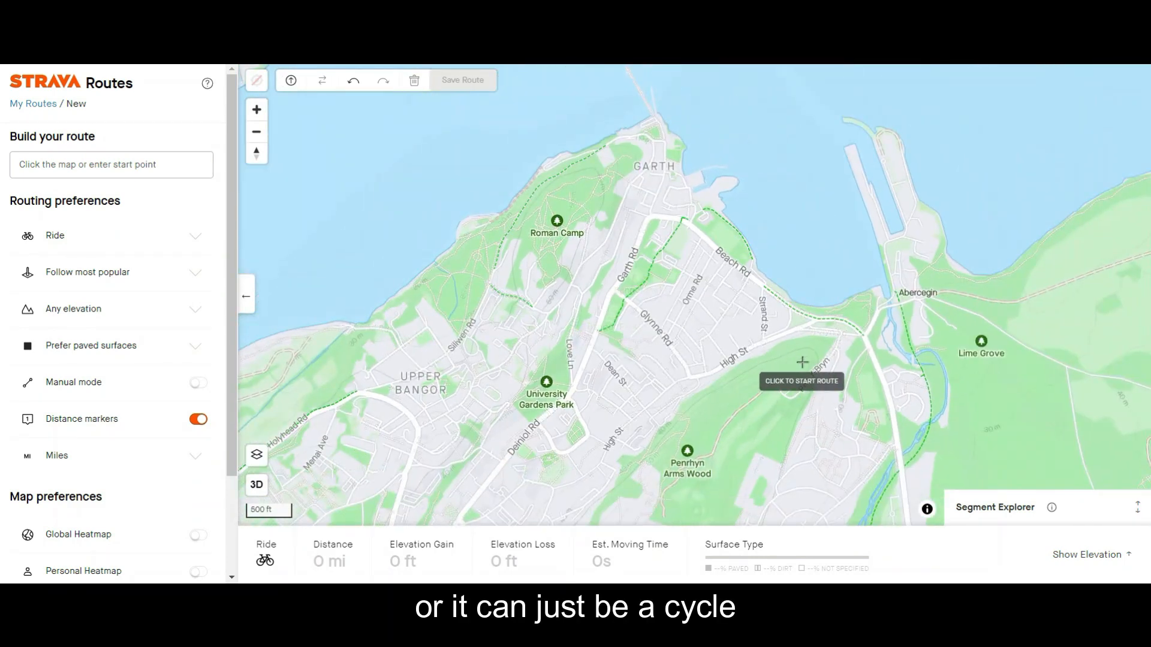
Examine the dashed green cycleway along Beach Rd up to its junction near Abercegin.
{"action": "left_click_drag", "start_coordinate": [802, 361], "coordinate": [685, 308]}
{"action": "scroll", "coordinate": [699, 273], "scroll_direction": "up", "scroll_amount": 5}
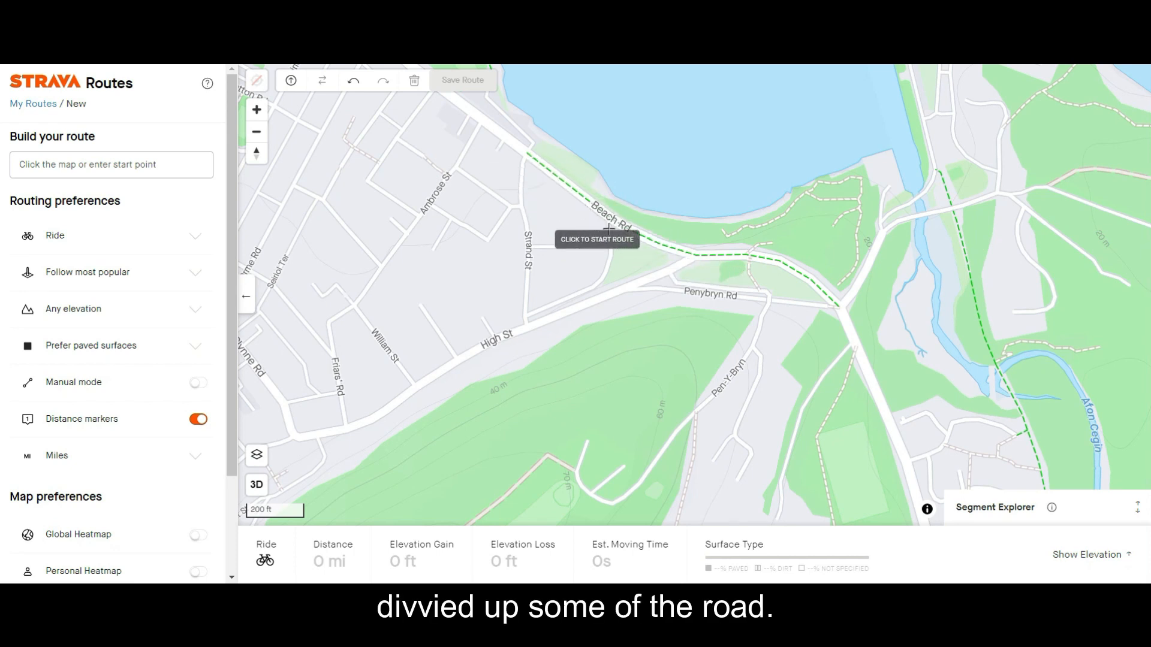
{"action": "scroll", "coordinate": [725, 345], "scroll_direction": "down", "scroll_amount": 3}
{"action": "left_click_drag", "start_coordinate": [711, 389], "coordinate": [748, 260]}
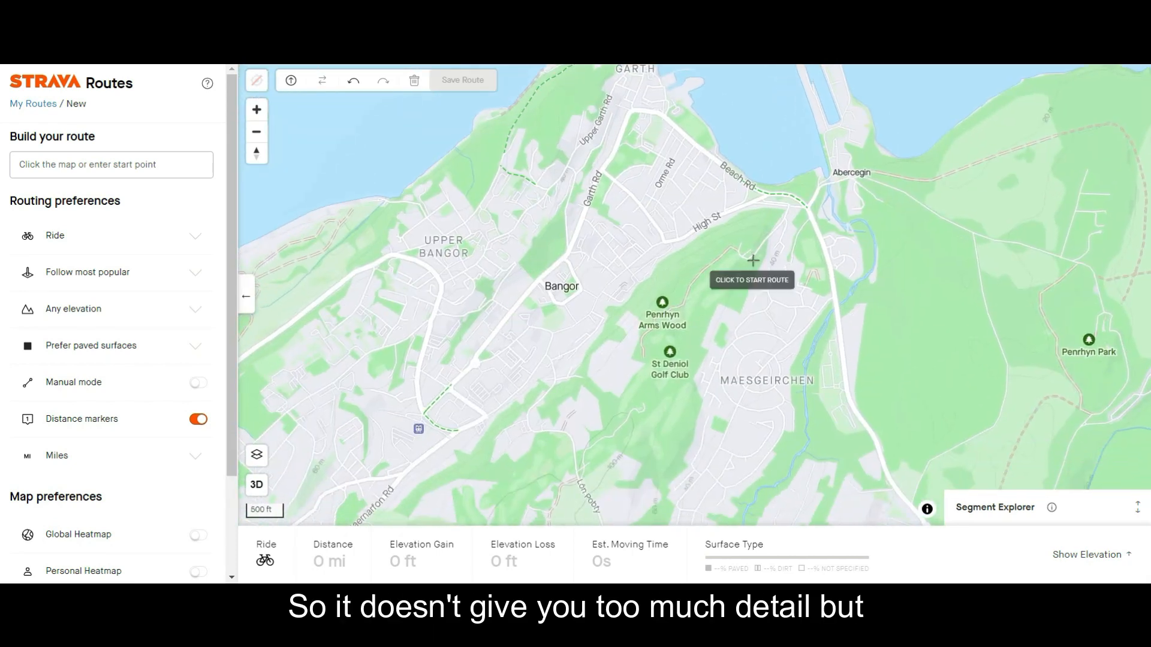
Start the route at the Beach Rd junction near Abercegin and set its end on the road southwest of Marianywinllan.
{"action": "left_click_drag", "start_coordinate": [650, 285], "coordinate": [684, 252]}
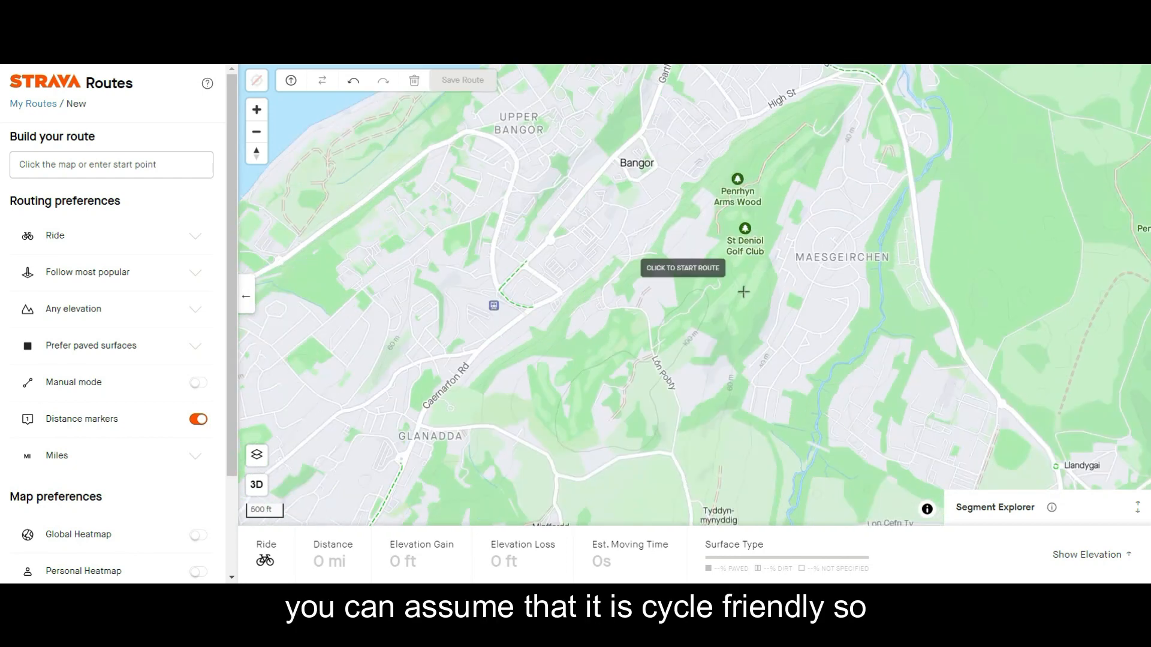
{"action": "left_click_drag", "start_coordinate": [848, 347], "coordinate": [739, 346]}
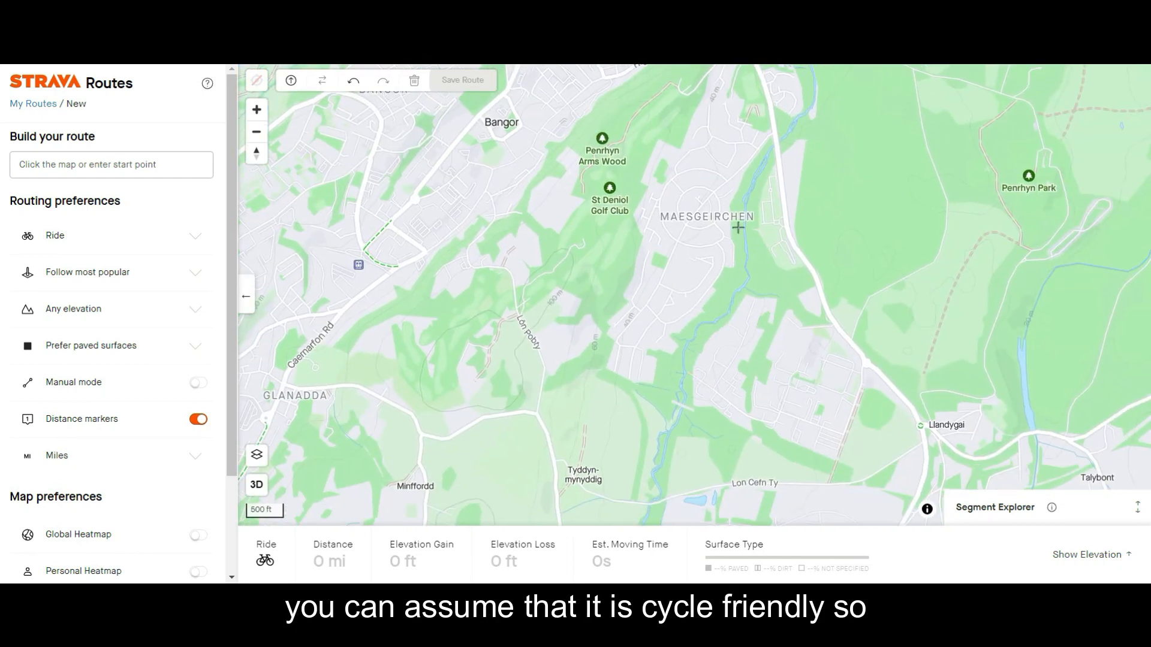
{"action": "left_click_drag", "start_coordinate": [738, 226], "coordinate": [731, 341]}
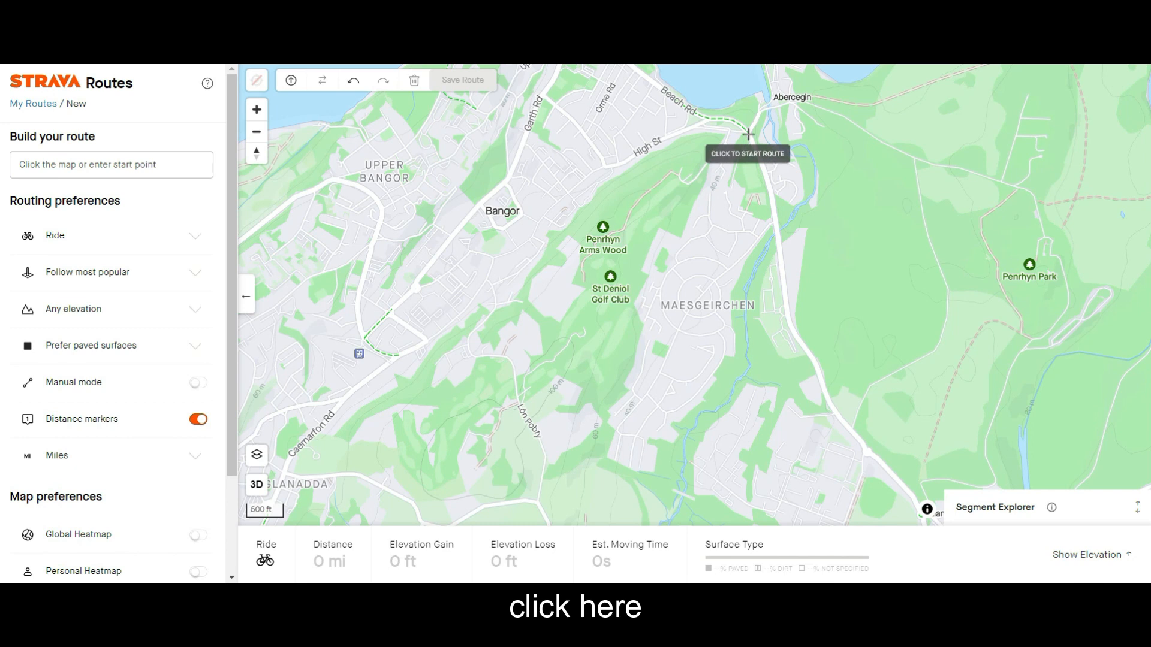
{"action": "left_click", "coordinate": [748, 134]}
{"action": "left_click_drag", "start_coordinate": [767, 424], "coordinate": [539, 288]}
{"action": "left_click_drag", "start_coordinate": [586, 389], "coordinate": [625, 195]}
{"action": "left_click_drag", "start_coordinate": [660, 422], "coordinate": [678, 208]}
{"action": "scroll", "coordinate": [678, 208], "scroll_direction": "down", "scroll_amount": 4}
{"action": "left_click_drag", "start_coordinate": [784, 277], "coordinate": [444, 356]}
{"action": "left_click", "coordinate": [624, 282]}
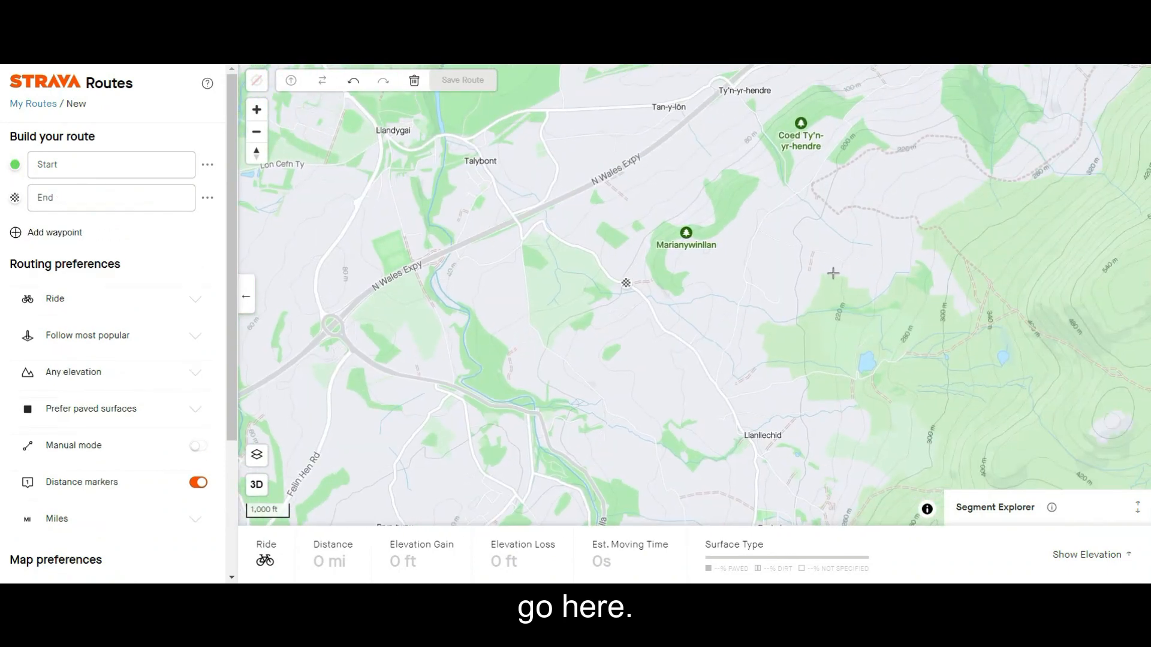
Examine the solid and hollow line sections of the route between Llandygai and the N Wales Expy crossing.
{"action": "left_click_drag", "start_coordinate": [352, 190], "coordinate": [497, 349]}
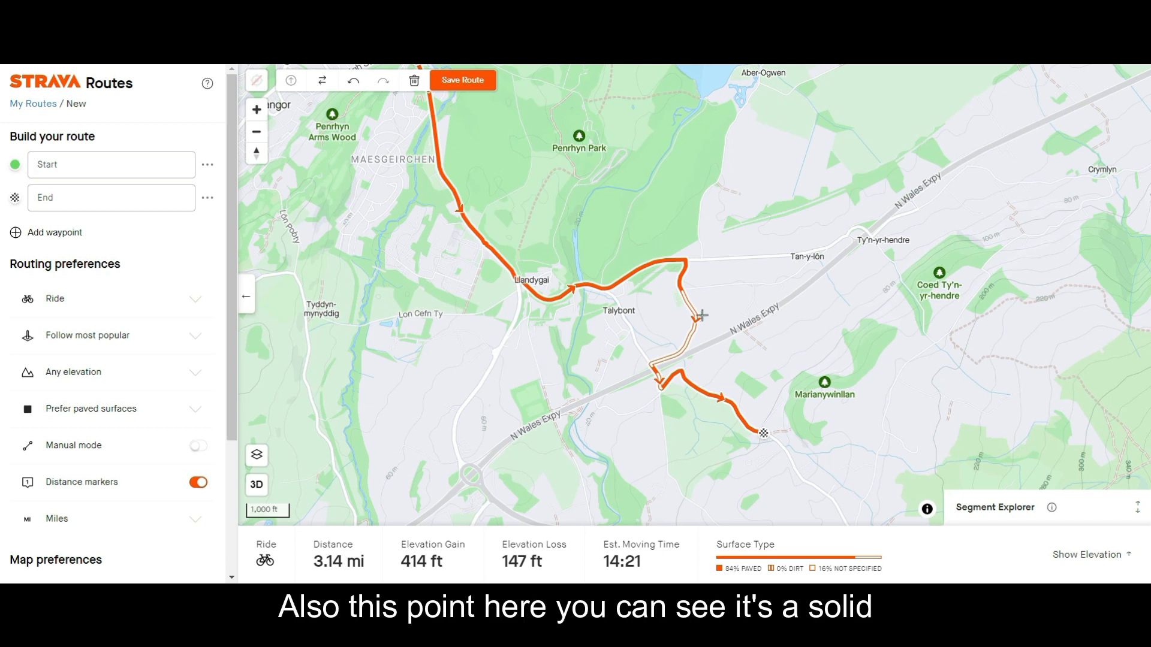
{"action": "scroll", "coordinate": [703, 312], "scroll_direction": "up", "scroll_amount": 2}
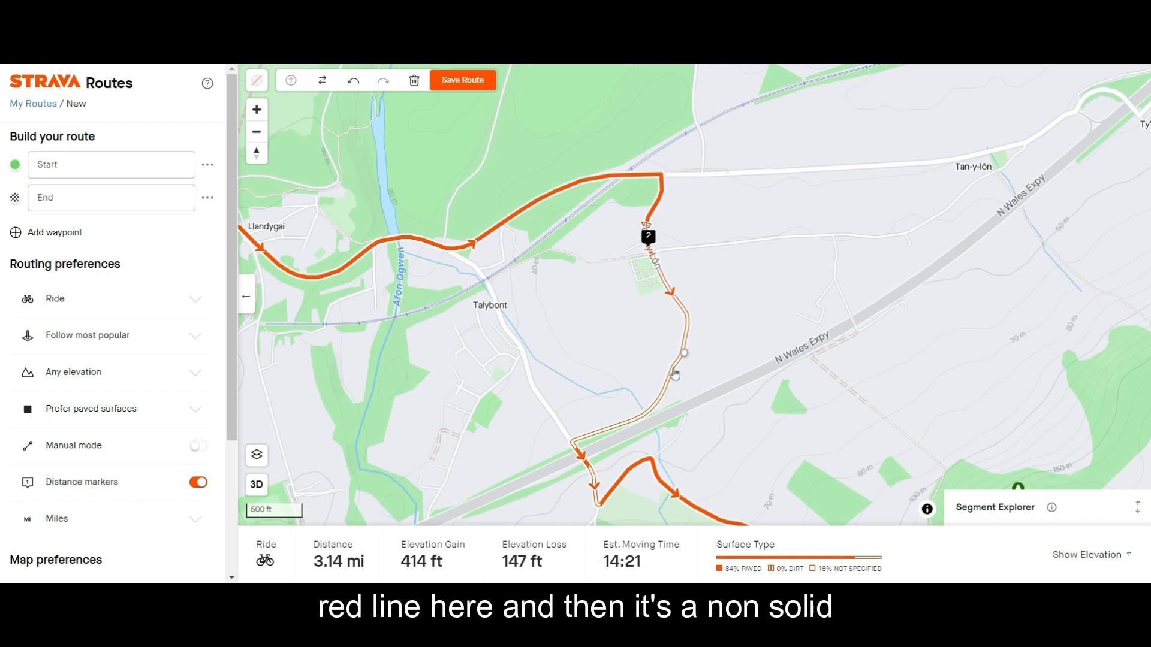
{"action": "left_click_drag", "start_coordinate": [495, 475], "coordinate": [532, 304]}
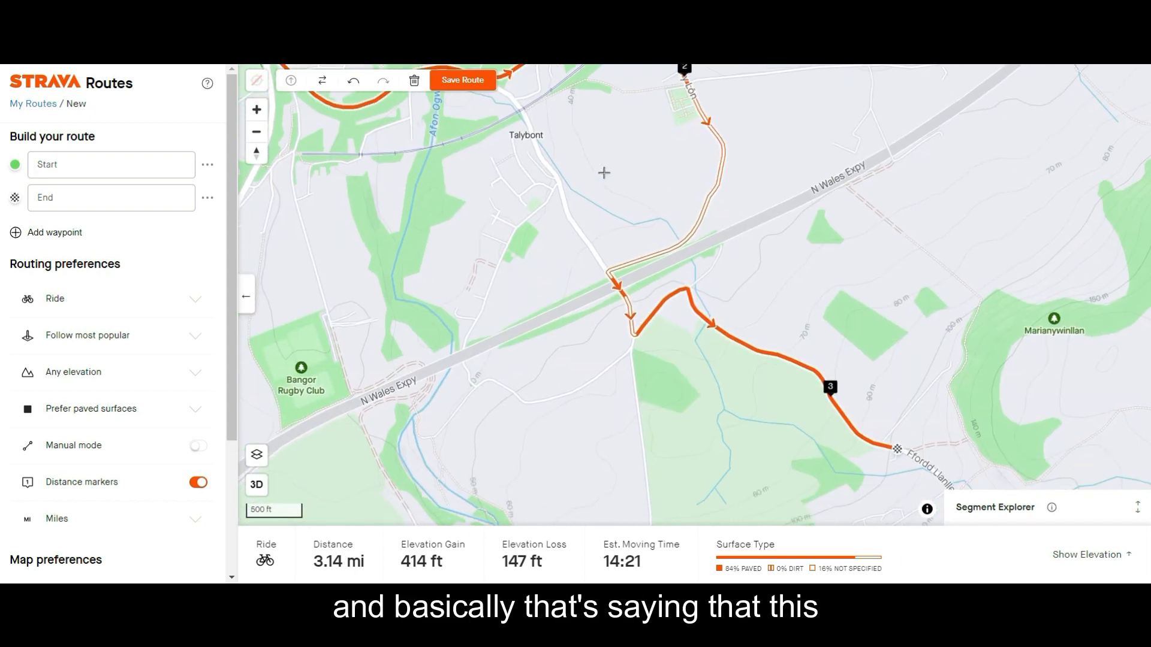
{"action": "scroll", "coordinate": [638, 257], "scroll_direction": "up", "scroll_amount": 3}
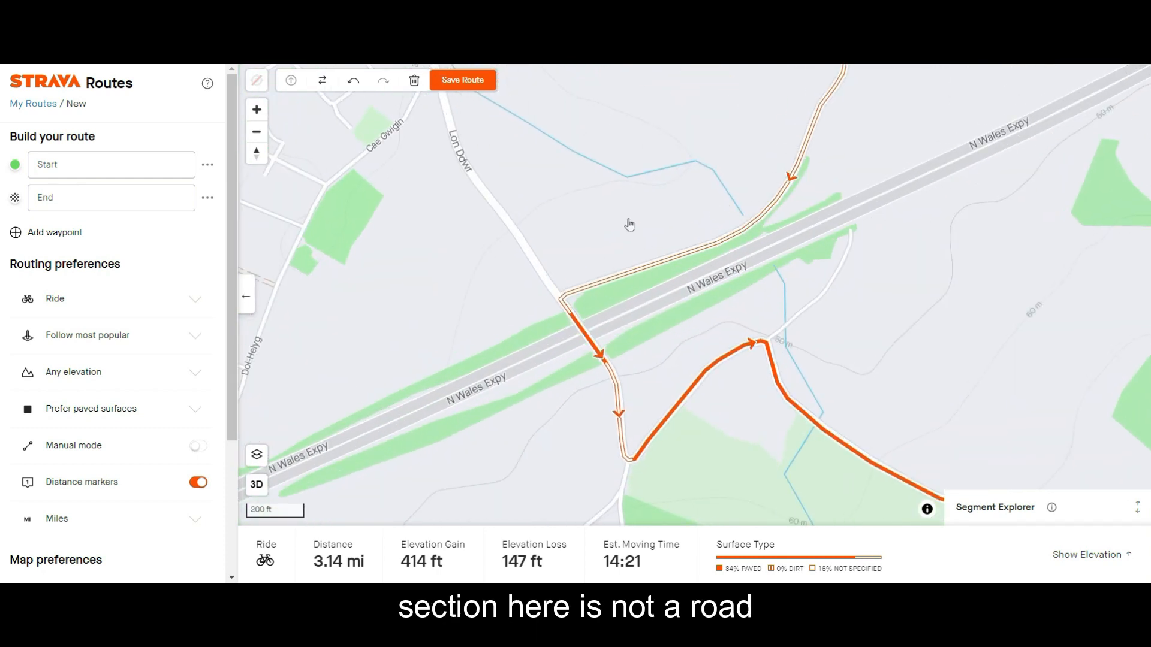
{"action": "left_click_drag", "start_coordinate": [643, 201], "coordinate": [552, 336]}
Inspect the hollow-line stretch of the route along Ponc y Lôn, from the cemetery-like green plot to the N Wales Expy.
{"action": "scroll", "coordinate": [555, 311], "scroll_direction": "down", "scroll_amount": 5}
{"action": "left_click_drag", "start_coordinate": [547, 222], "coordinate": [541, 401]}
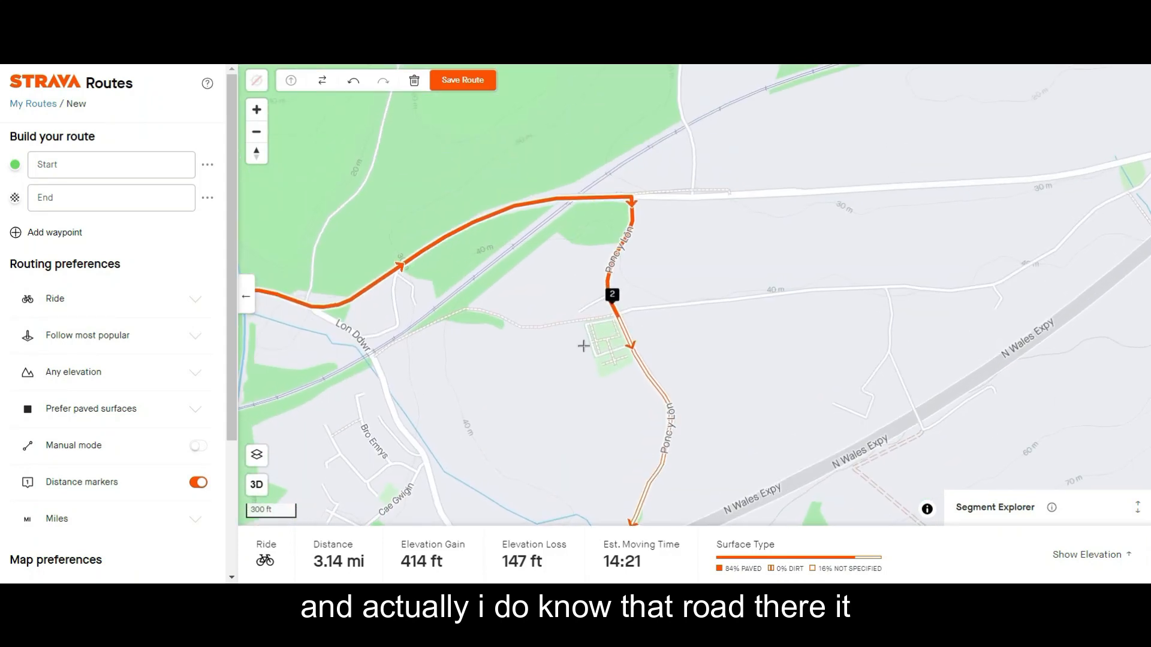
{"action": "scroll", "coordinate": [601, 358], "scroll_direction": "up", "scroll_amount": 2}
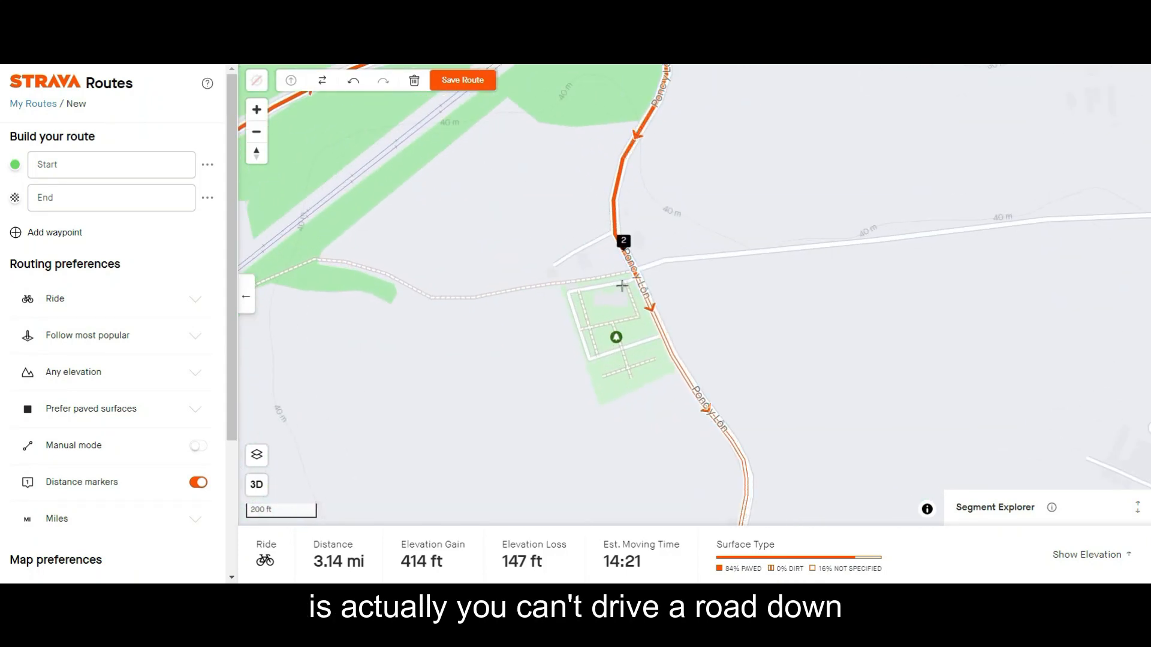
{"action": "left_click_drag", "start_coordinate": [689, 448], "coordinate": [684, 388]}
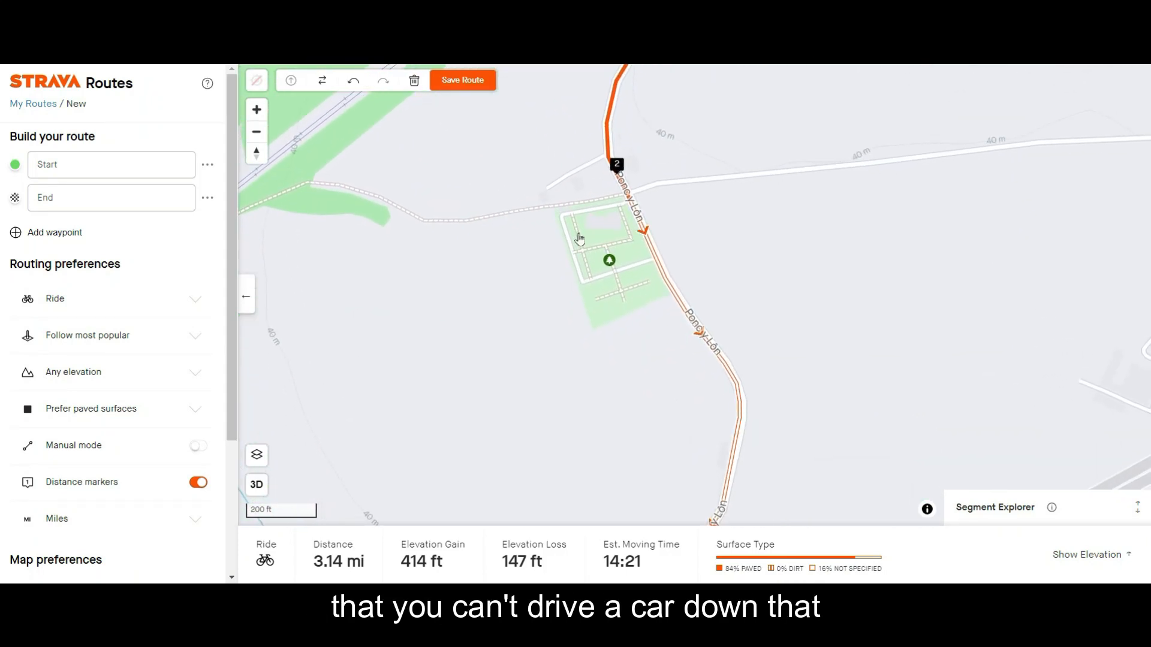
{"action": "scroll", "coordinate": [610, 364], "scroll_direction": "down", "scroll_amount": 2}
{"action": "left_click_drag", "start_coordinate": [604, 378], "coordinate": [605, 201]}
{"action": "left_click_drag", "start_coordinate": [556, 294], "coordinate": [677, 222]}
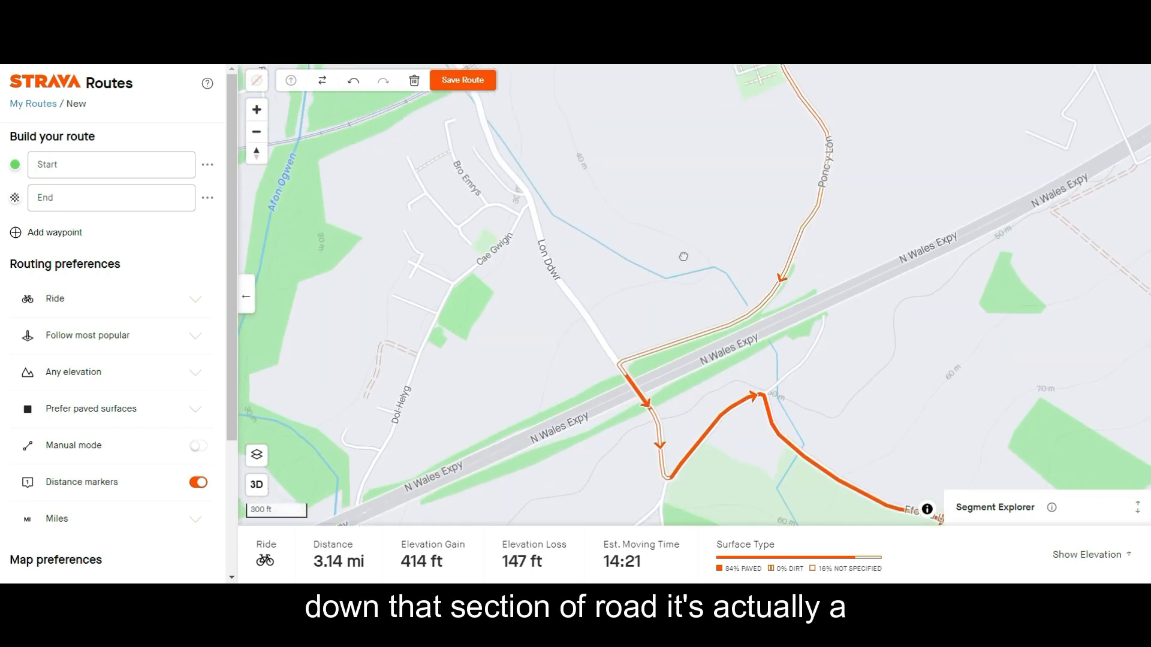
{"action": "left_click_drag", "start_coordinate": [689, 151], "coordinate": [684, 256]}
{"action": "left_click_drag", "start_coordinate": [683, 257], "coordinate": [685, 336]}
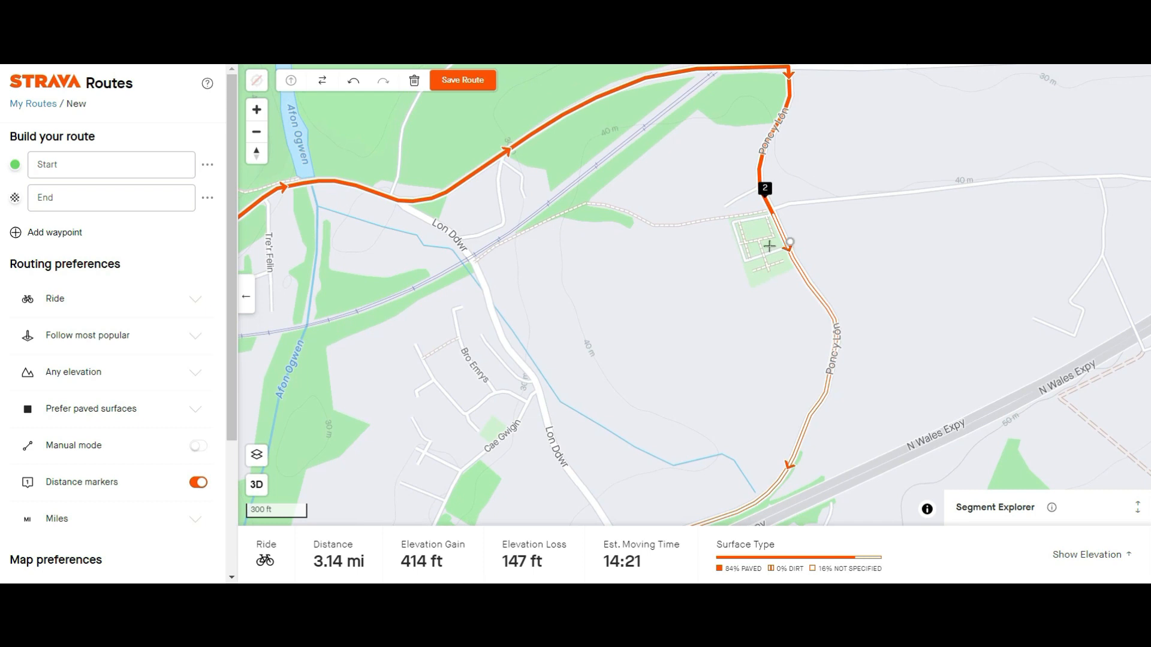
{"action": "scroll", "coordinate": [578, 274], "scroll_direction": "down", "scroll_amount": 2}
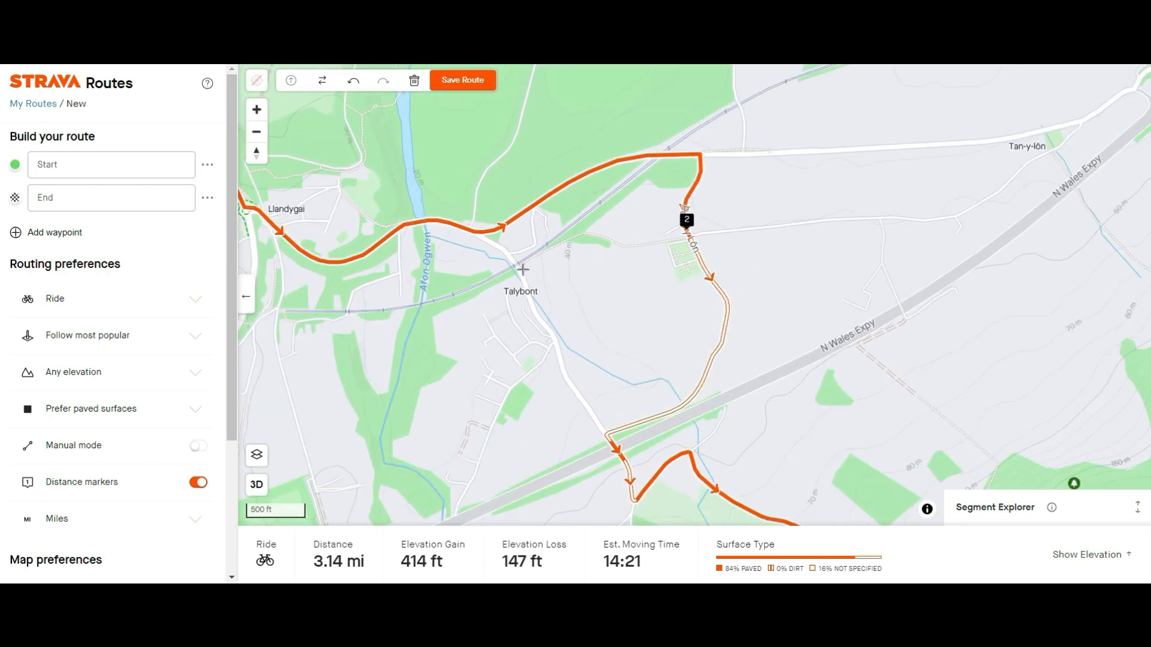
Extend the route southeast through Llanllechid and Rachub to a point at Bontuchaf, east of Bethesda.
{"action": "left_click_drag", "start_coordinate": [623, 370], "coordinate": [552, 243]}
{"action": "scroll", "coordinate": [638, 208], "scroll_direction": "down", "scroll_amount": 3}
{"action": "scroll", "coordinate": [553, 243], "scroll_direction": "down", "scroll_amount": 5}
{"action": "left_click_drag", "start_coordinate": [687, 435], "coordinate": [592, 229]}
{"action": "scroll", "coordinate": [593, 229], "scroll_direction": "down", "scroll_amount": 4}
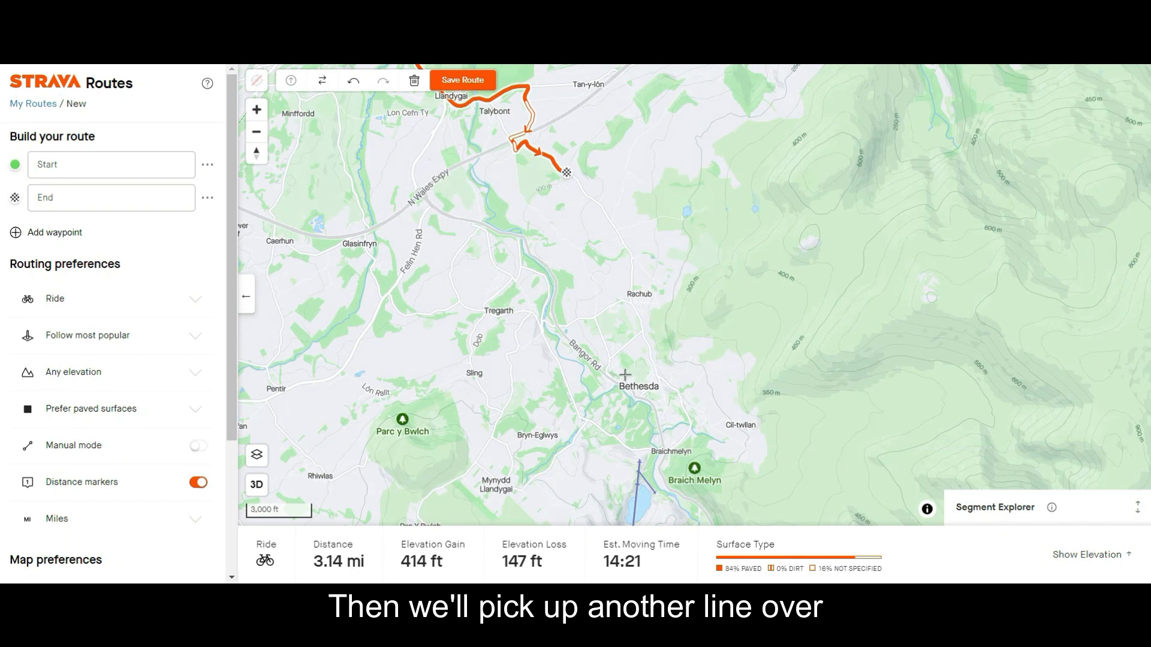
{"action": "scroll", "coordinate": [631, 389], "scroll_direction": "up", "scroll_amount": 2}
{"action": "left_click", "coordinate": [742, 424]}
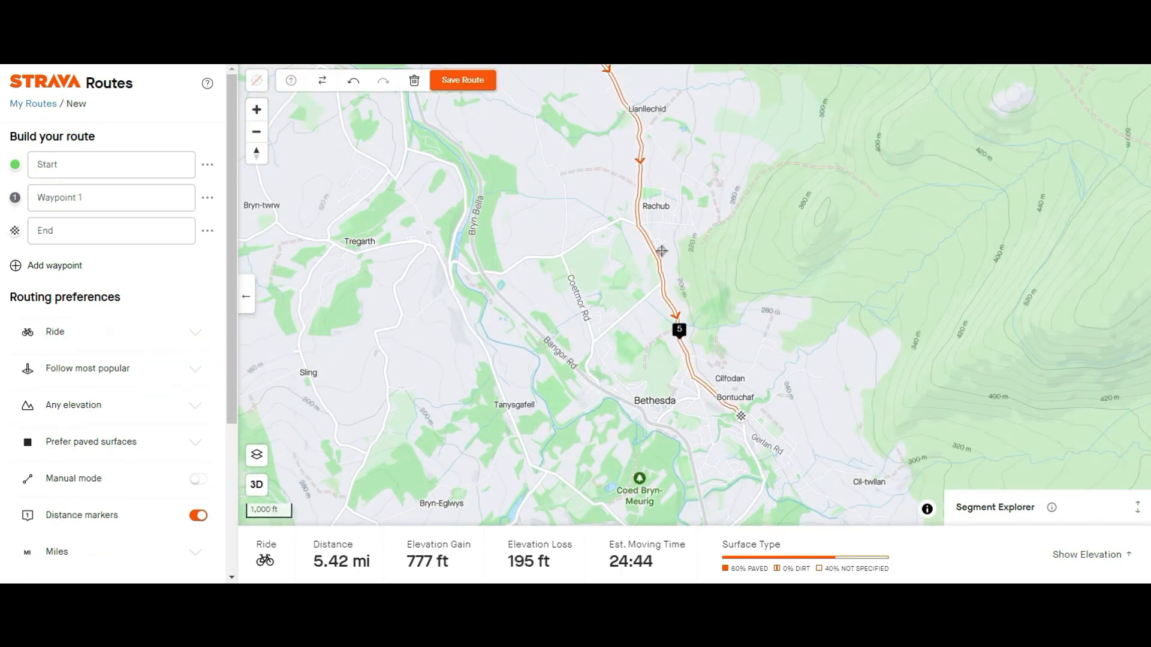
Continue the route around Braichmelyn to a point on the road just west of Coed Bryn-Meurig.
{"action": "left_click_drag", "start_coordinate": [499, 187], "coordinate": [545, 350]}
{"action": "left_click_drag", "start_coordinate": [606, 512], "coordinate": [598, 230]}
{"action": "left_click", "coordinate": [625, 378]}
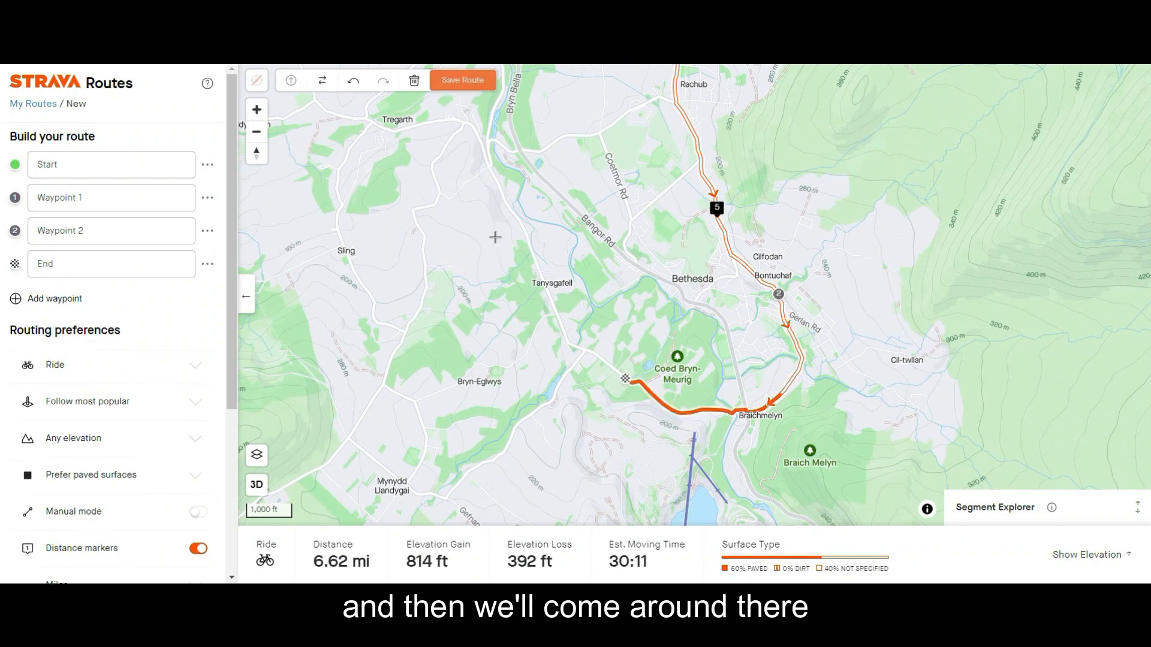
Bring the route back north to Bangor, ending on High St just west of the start point.
{"action": "left_click_drag", "start_coordinate": [485, 234], "coordinate": [535, 443]}
{"action": "left_click_drag", "start_coordinate": [439, 252], "coordinate": [569, 433]}
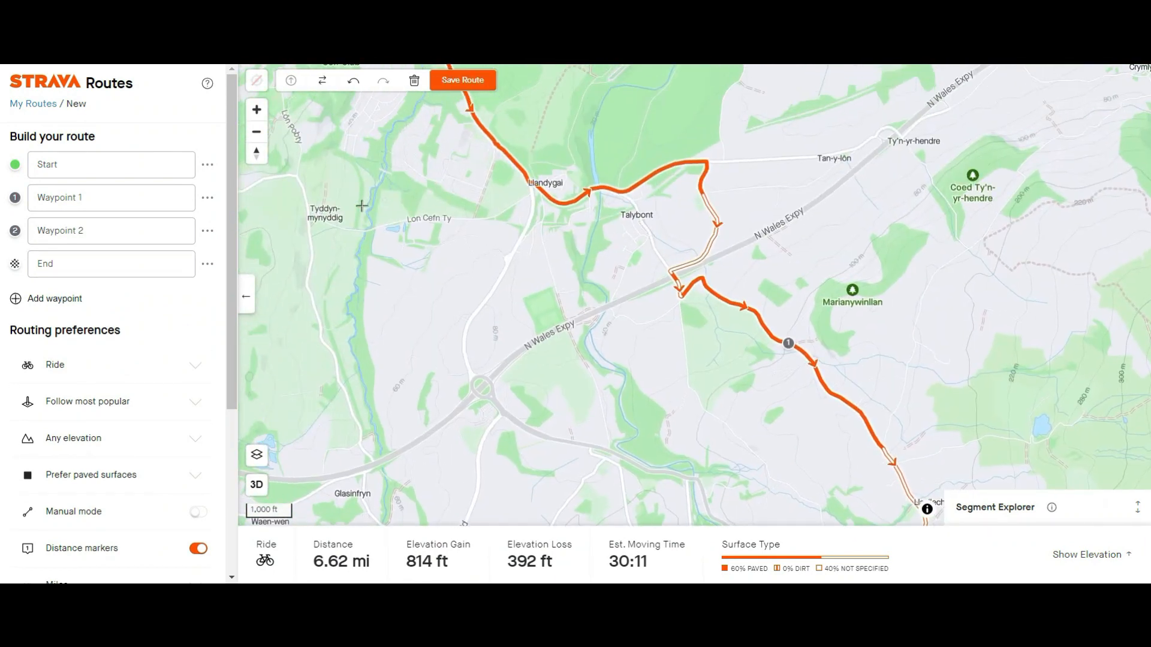
{"action": "left_click_drag", "start_coordinate": [381, 215], "coordinate": [474, 352]}
{"action": "left_click_drag", "start_coordinate": [479, 95], "coordinate": [542, 228]}
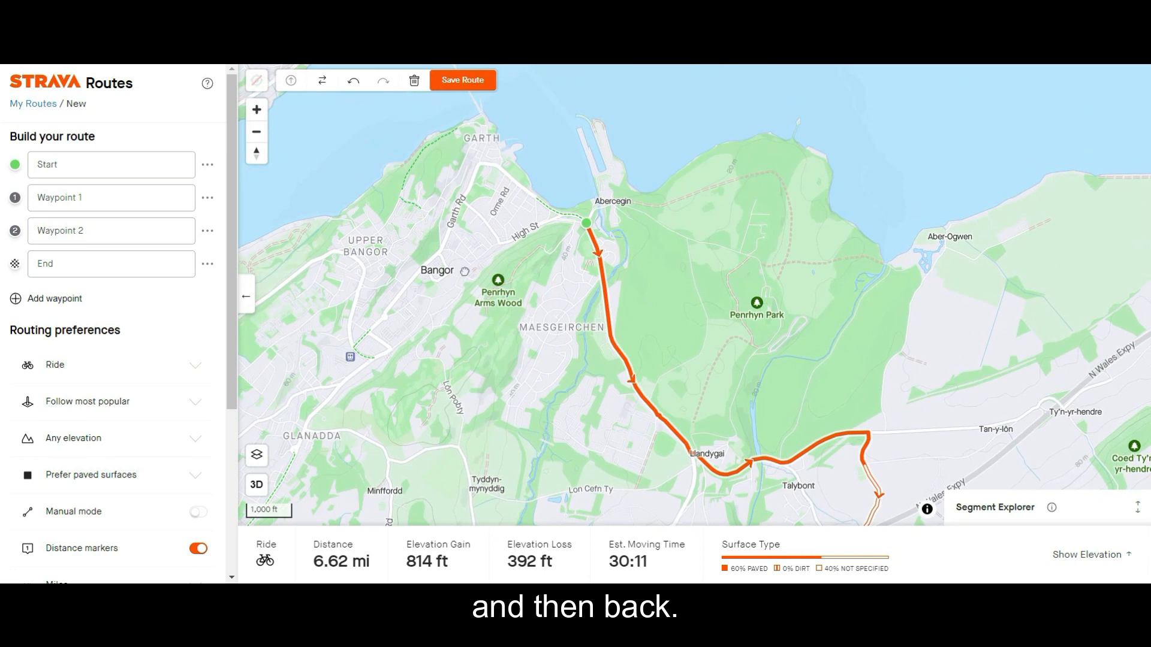
{"action": "left_click", "coordinate": [551, 222]}
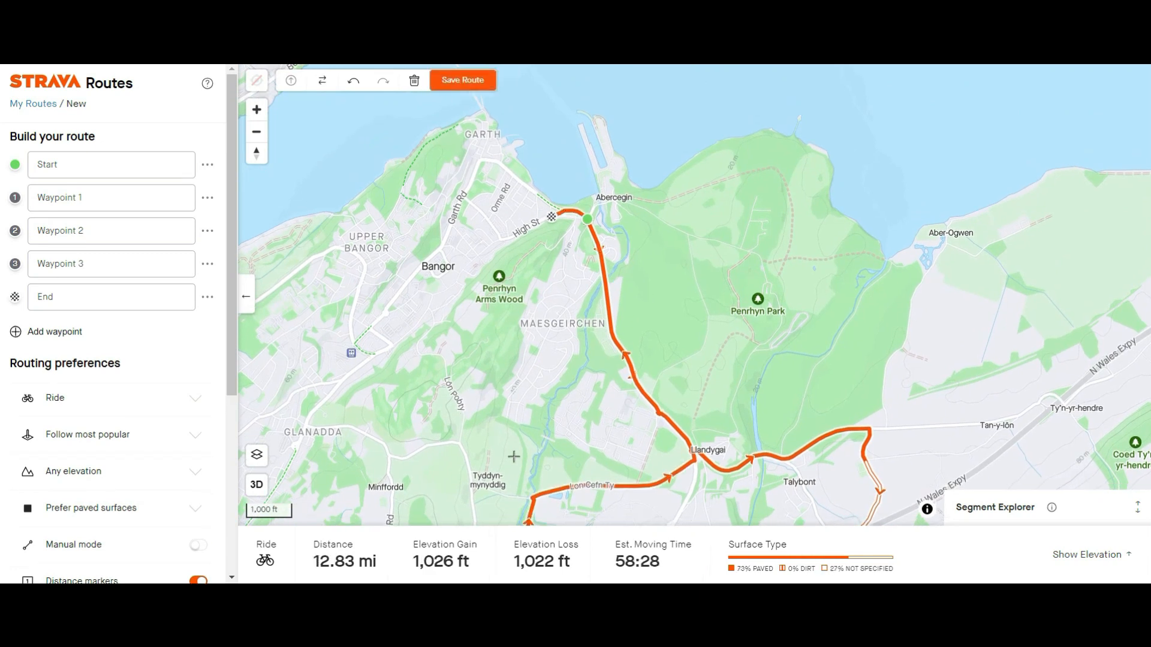
Look over the southern part of the loop around Bethesda and Tregarth, and show the route's elevation profile.
{"action": "scroll", "coordinate": [523, 322], "scroll_direction": "down", "scroll_amount": 3}
{"action": "left_click_drag", "start_coordinate": [523, 322], "coordinate": [502, 202]}
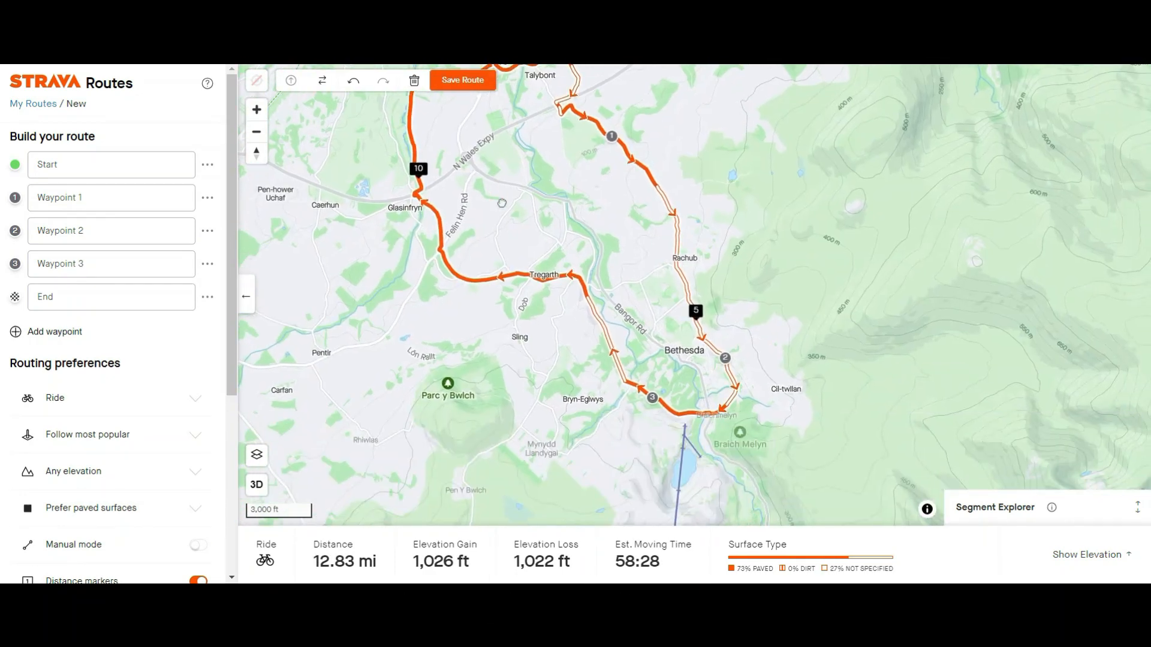
{"action": "left_click", "coordinate": [1103, 557]}
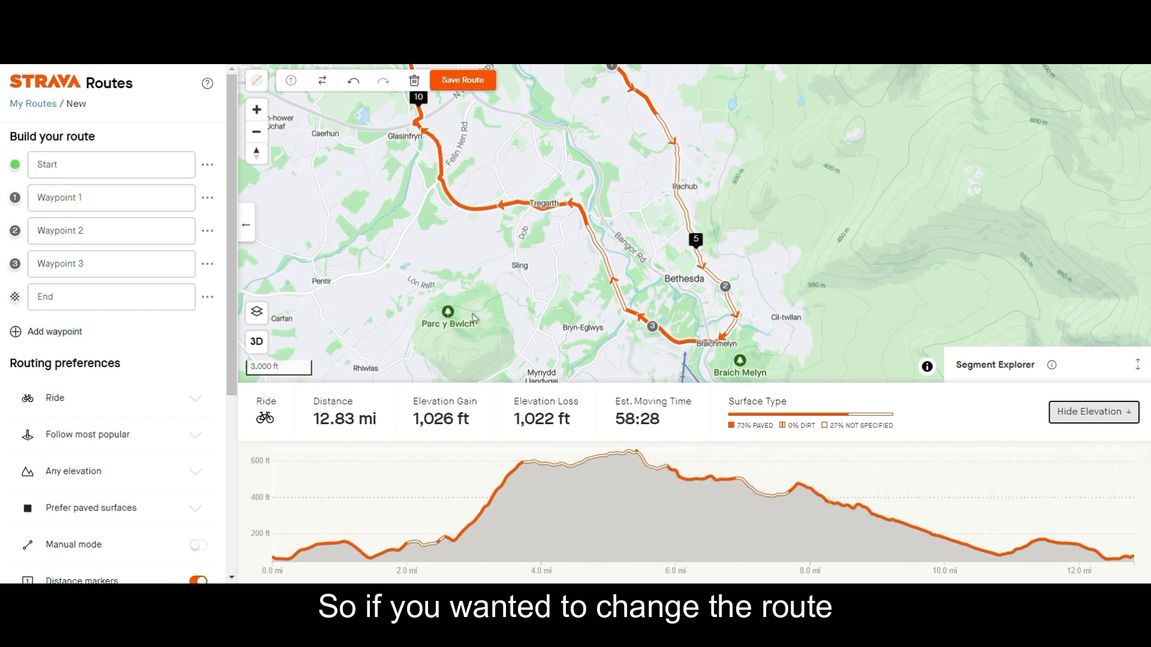
Reroute the return leg from Bethesda through a point on the road just west of Bryn-Eglwys, south of Tregarth.
{"action": "left_click_drag", "start_coordinate": [601, 254], "coordinate": [588, 274]}
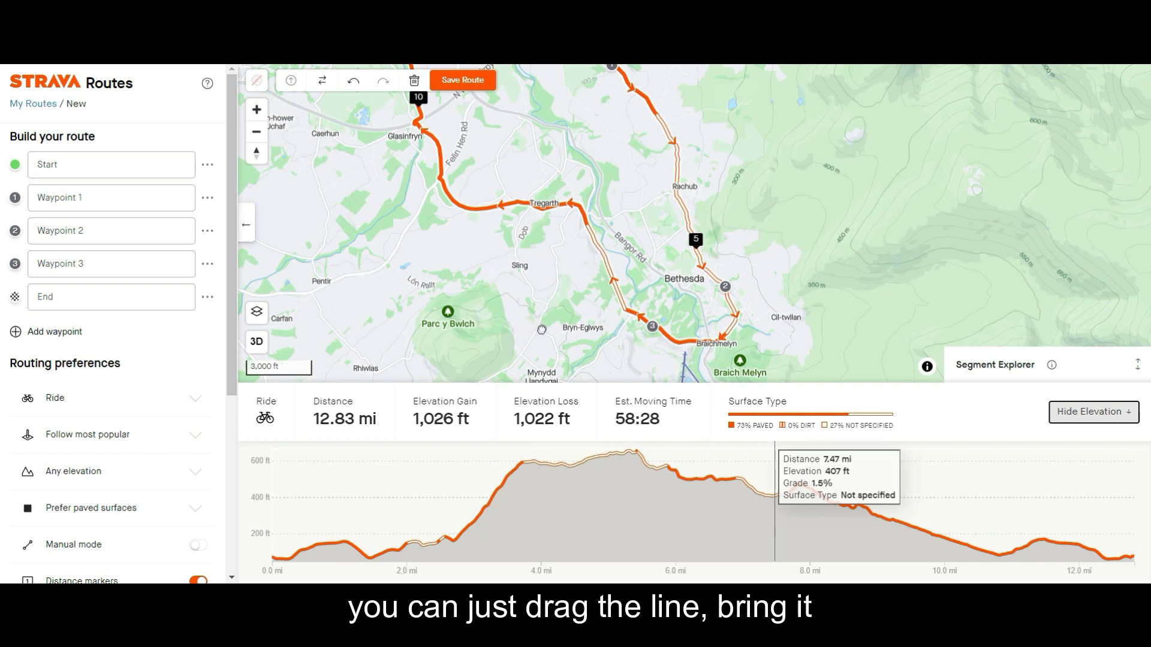
{"action": "left_click_drag", "start_coordinate": [541, 329], "coordinate": [538, 327]}
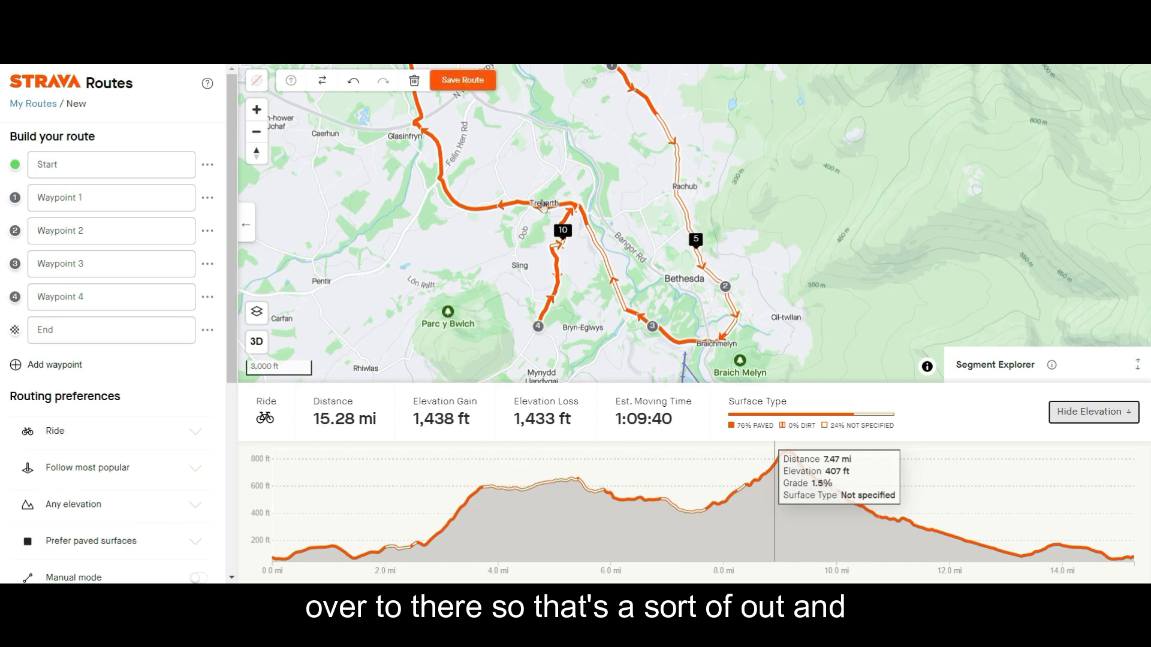
Reroute the northbound leg west from Glasinfryn through a point just south of Caerhun.
{"action": "left_click_drag", "start_coordinate": [598, 154], "coordinate": [549, 290]}
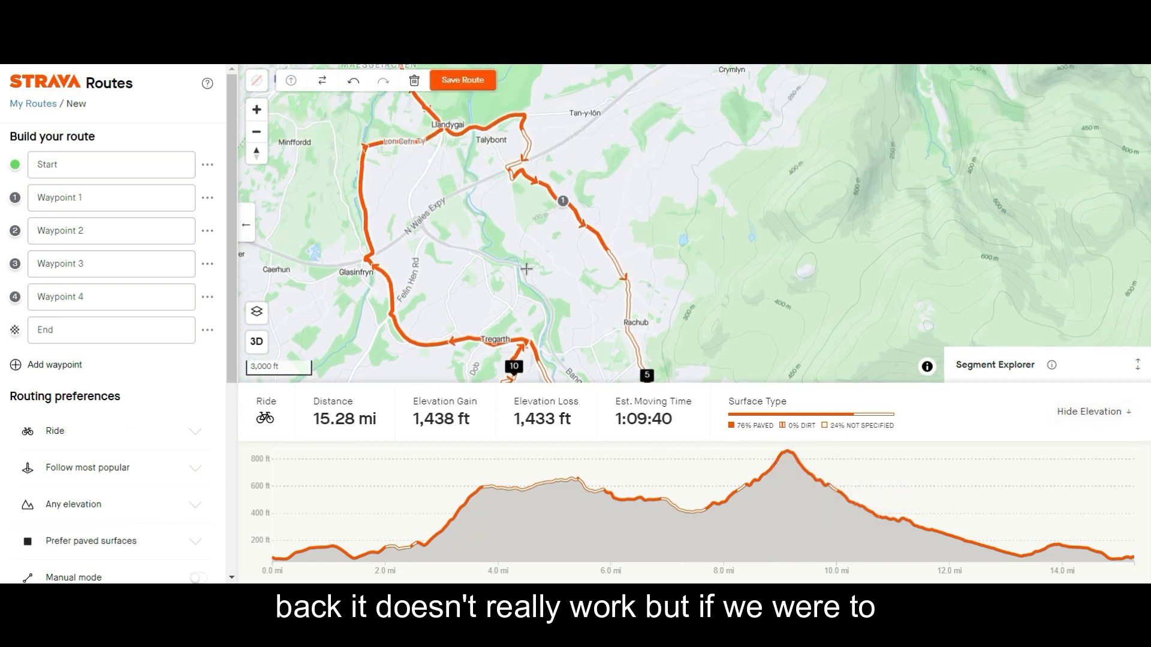
{"action": "mouse_move", "coordinate": [403, 281]}
{"action": "left_mouse_down"}
{"action": "mouse_move", "coordinate": [561, 164]}
{"action": "mouse_move", "coordinate": [596, 157]}
{"action": "mouse_move", "coordinate": [480, 187]}
{"action": "left_mouse_up"}
{"action": "left_click_drag", "start_coordinate": [464, 141], "coordinate": [471, 141]}
{"action": "left_click_drag", "start_coordinate": [495, 188], "coordinate": [440, 375]}
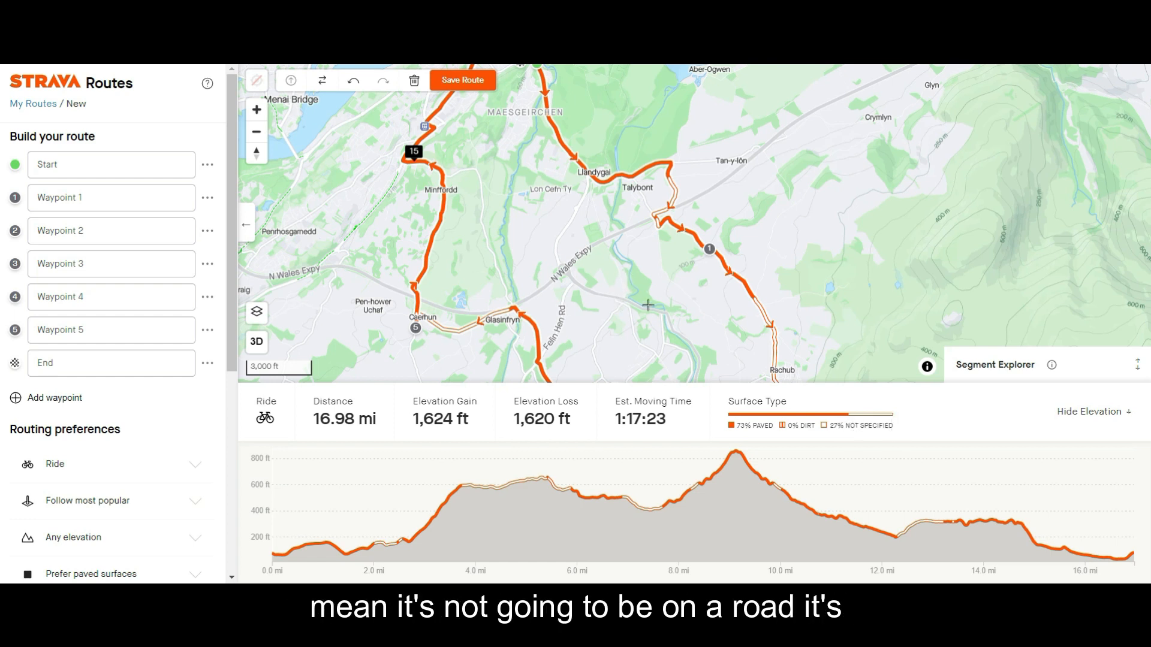
Examine the surface type of the section between Glasinfryn and Caerhun, and check the paved-surface routing preference.
{"action": "left_click_drag", "start_coordinate": [648, 305], "coordinate": [634, 205]}
{"action": "scroll", "coordinate": [372, 276], "scroll_direction": "up", "scroll_amount": 5}
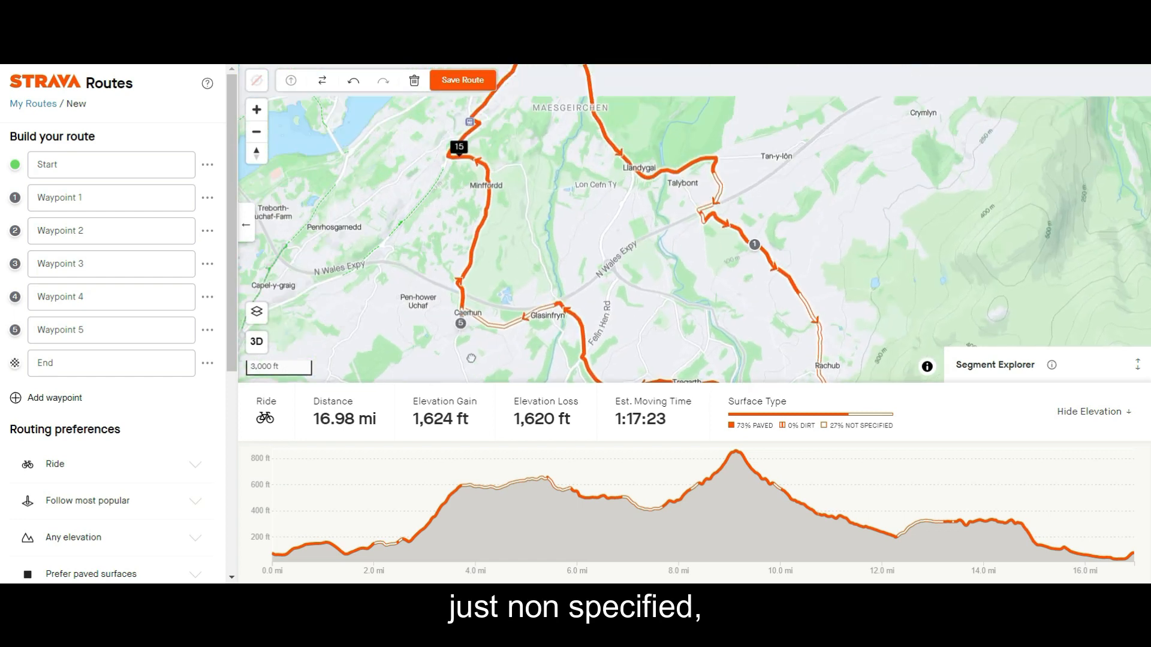
{"action": "scroll", "coordinate": [503, 320], "scroll_direction": "up", "scroll_amount": 5}
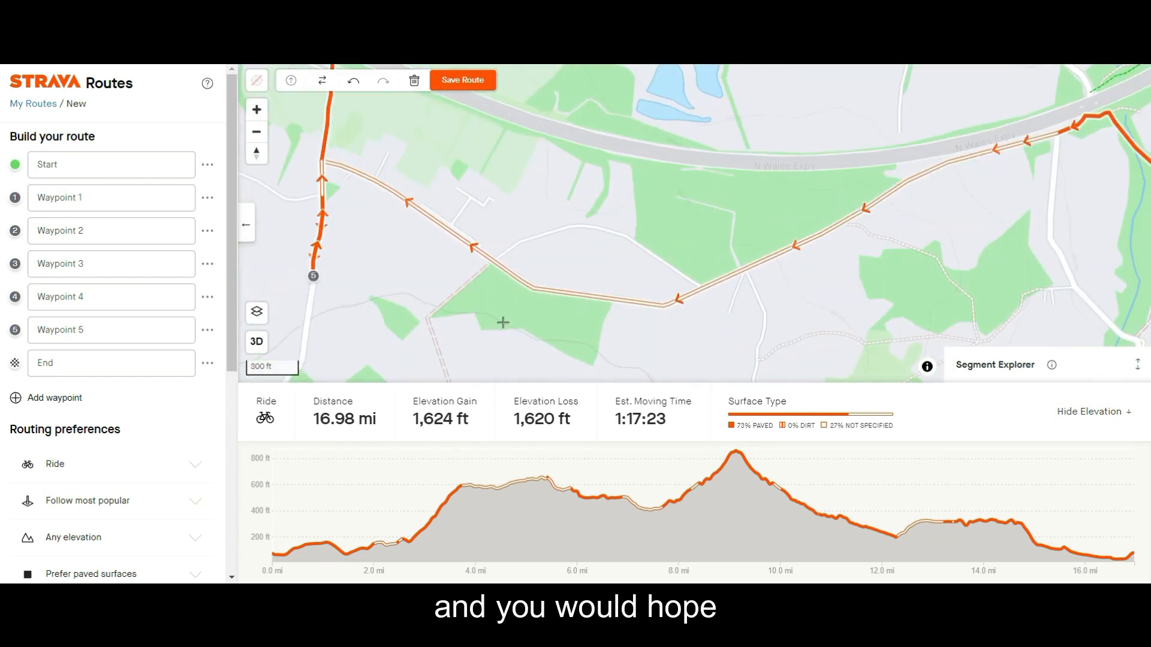
{"action": "left_click_drag", "start_coordinate": [390, 279], "coordinate": [490, 296]}
{"action": "scroll", "coordinate": [489, 295], "scroll_direction": "down", "scroll_amount": 3}
{"action": "scroll", "coordinate": [489, 295], "scroll_direction": "down", "scroll_amount": 1}
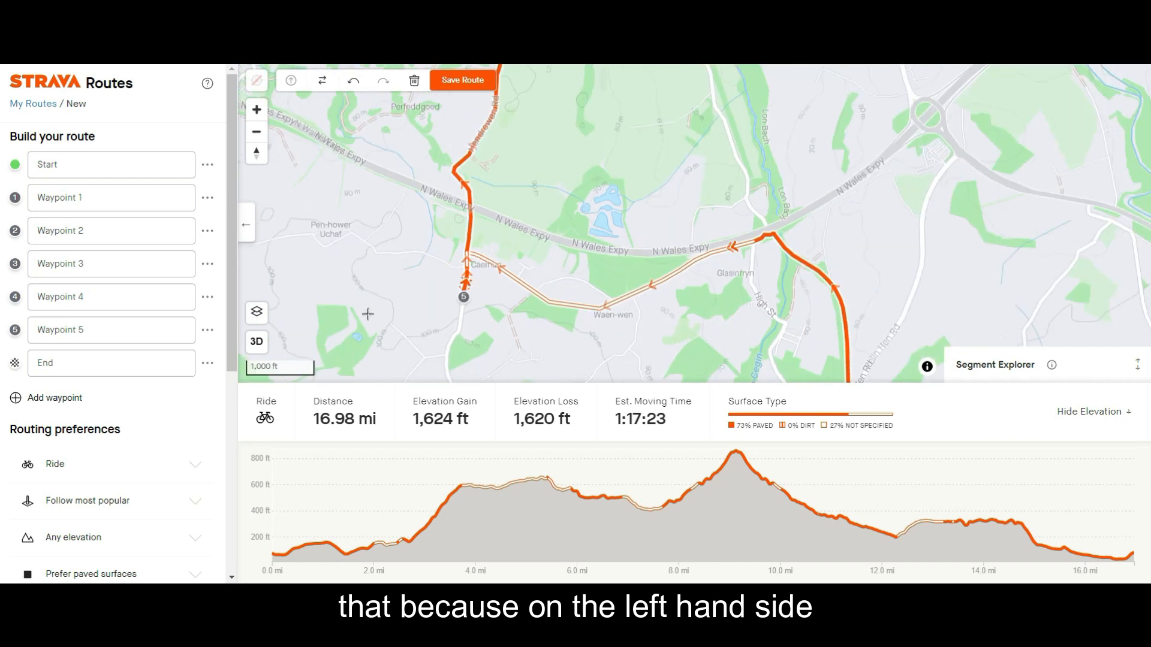
{"action": "scroll", "coordinate": [105, 501], "scroll_direction": "down", "scroll_amount": 2}
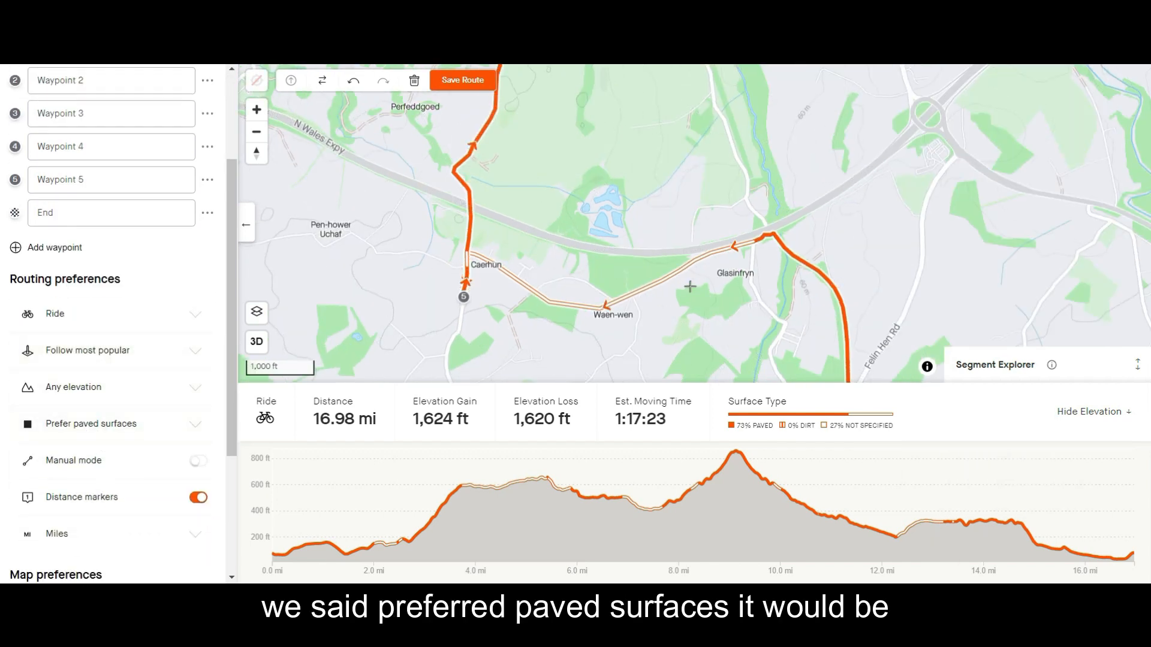
{"action": "scroll", "coordinate": [725, 270], "scroll_direction": "down", "scroll_amount": 4}
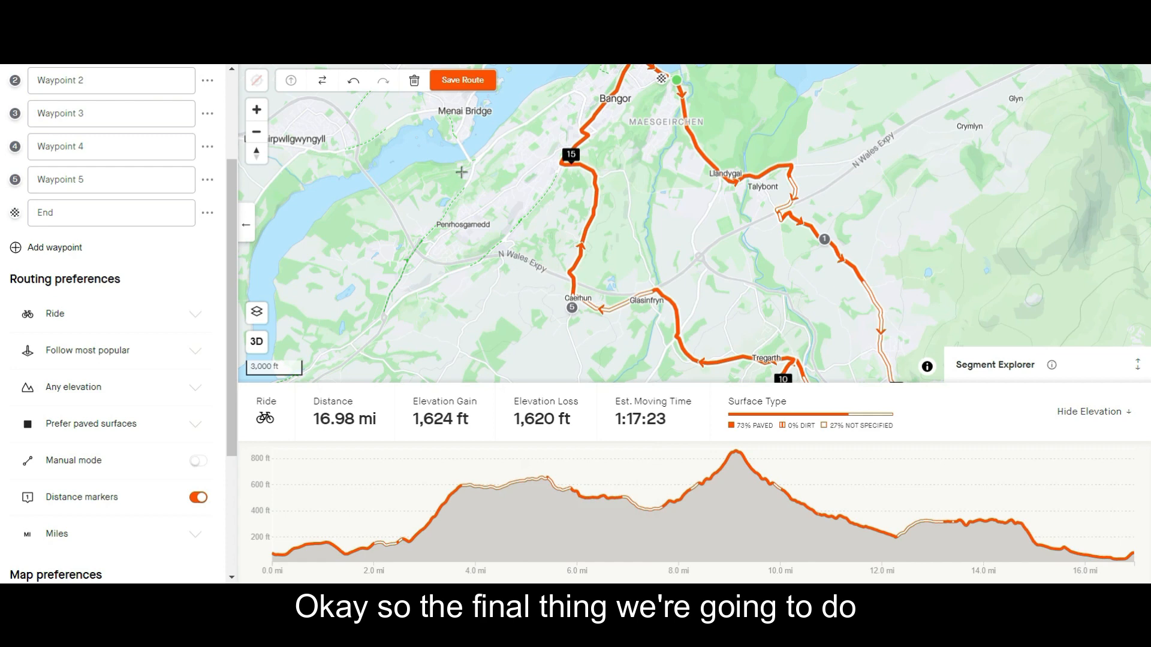
Save the route to My Routes under the name "Route example" with private visibility.
{"action": "left_click", "coordinate": [459, 89]}
{"action": "left_click", "coordinate": [466, 236]}
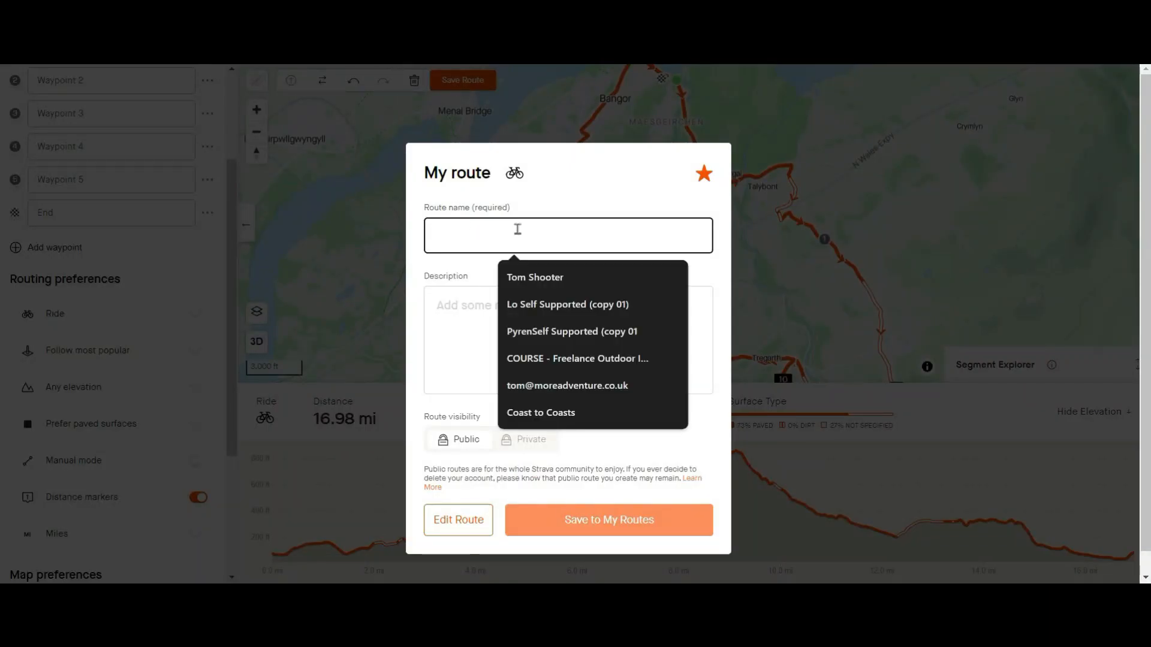
{"action": "type", "text": "Route example"}
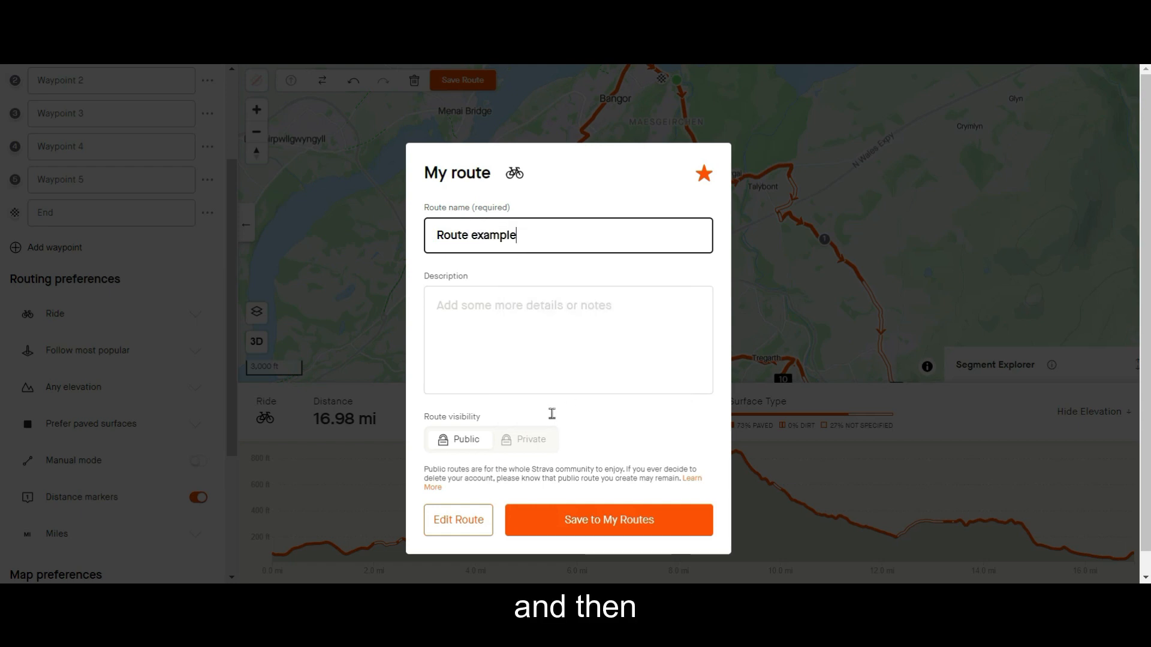
{"action": "left_click", "coordinate": [527, 439]}
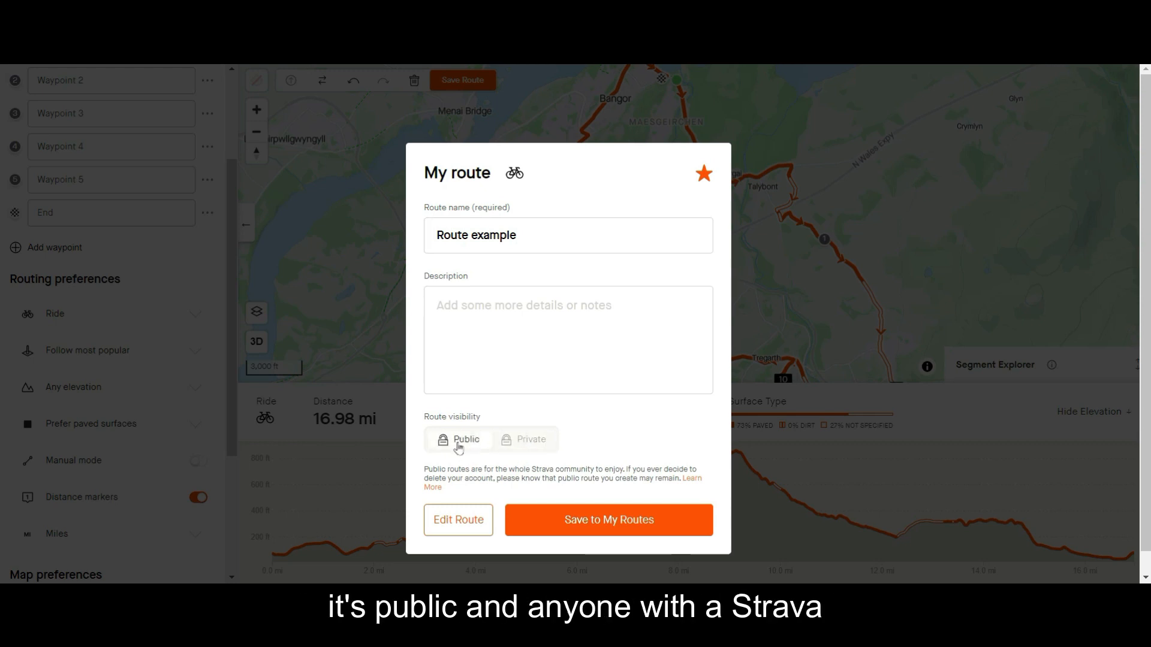
{"action": "left_click", "coordinate": [519, 441]}
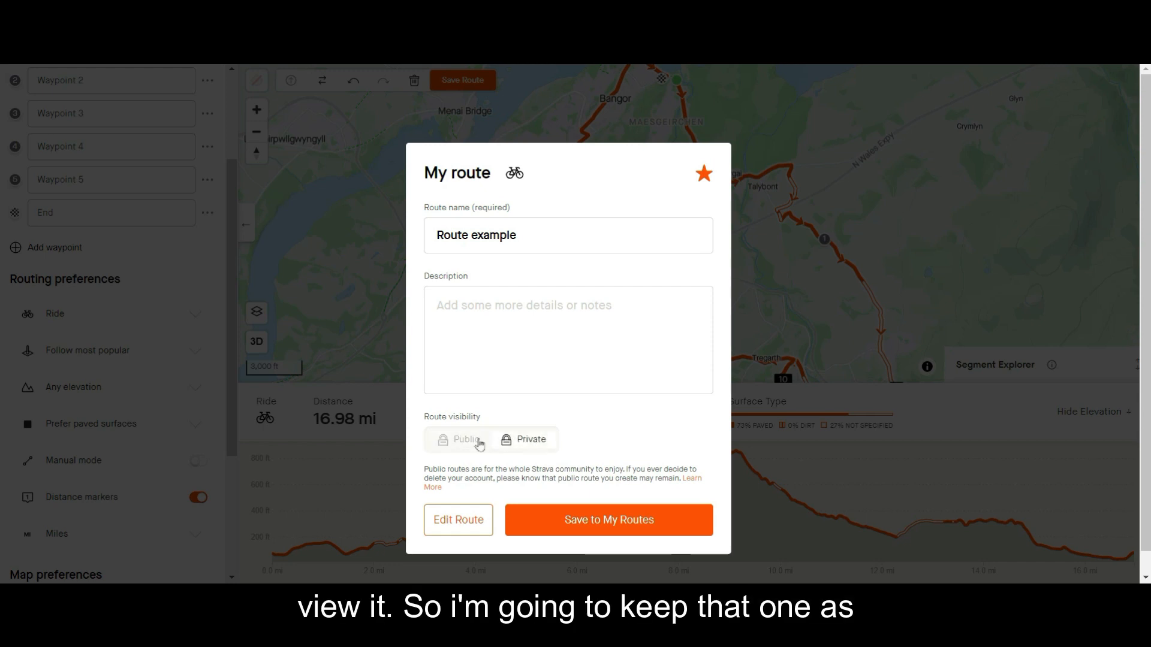
{"action": "left_click", "coordinate": [581, 526]}
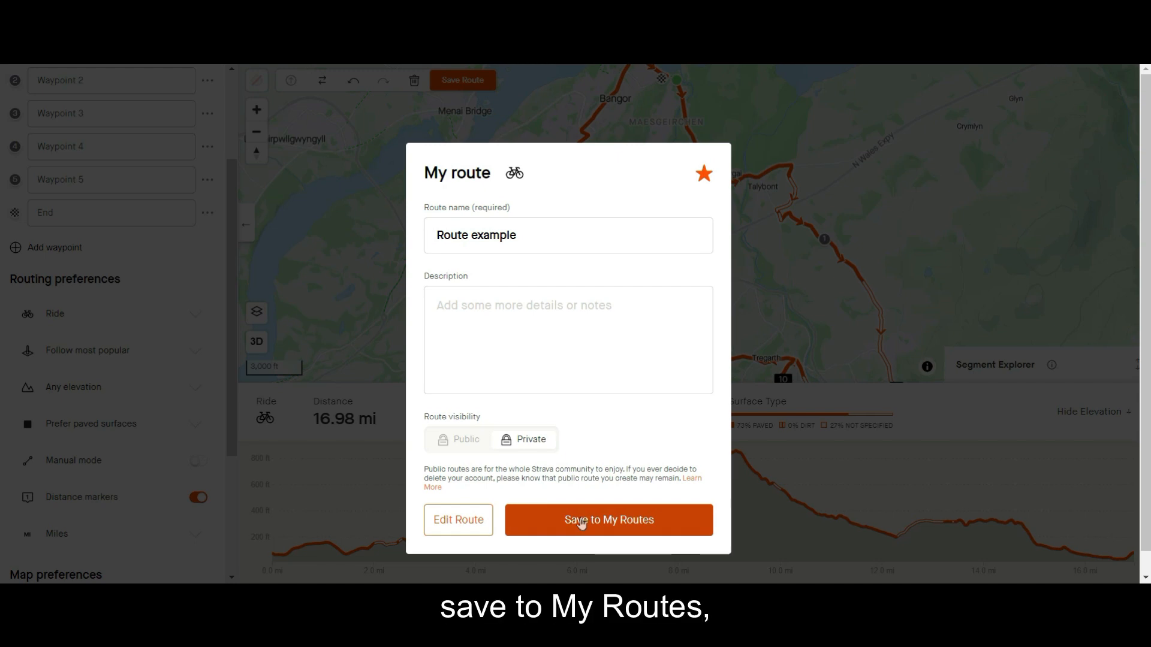
{"action": "left_click", "coordinate": [581, 524]}
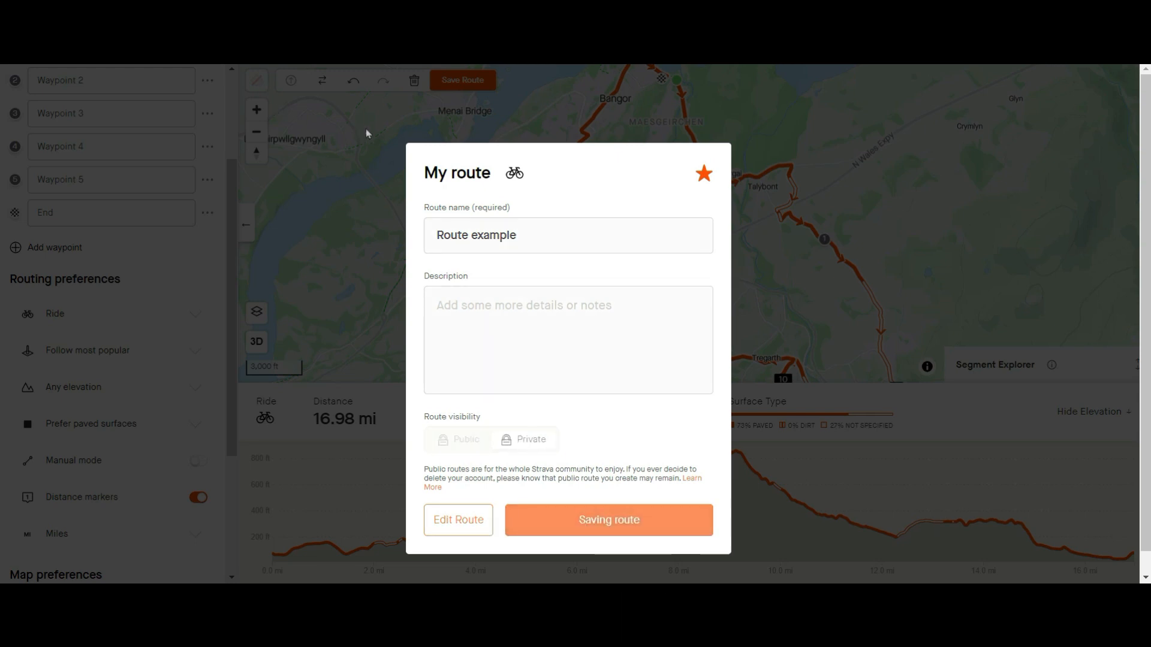
Look over the saved route's details and its loop around Bangor and Bethesda on the map.
{"action": "scroll", "coordinate": [42, 317], "scroll_direction": "down", "scroll_amount": 5}
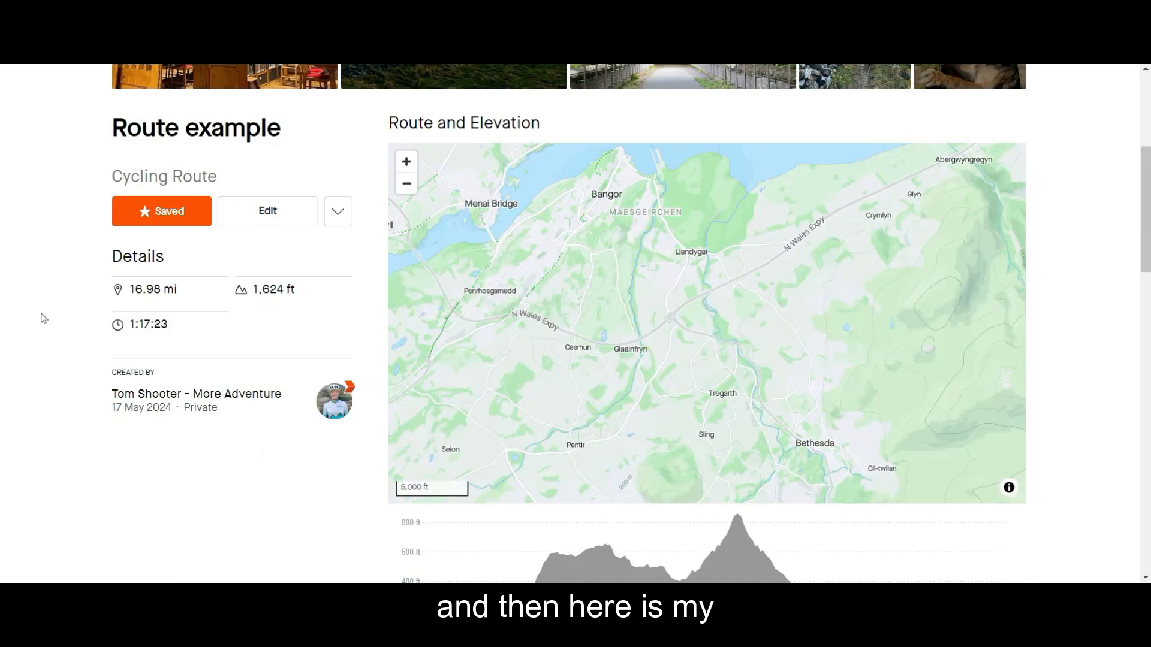
{"action": "scroll", "coordinate": [444, 360], "scroll_direction": "down", "scroll_amount": 1}
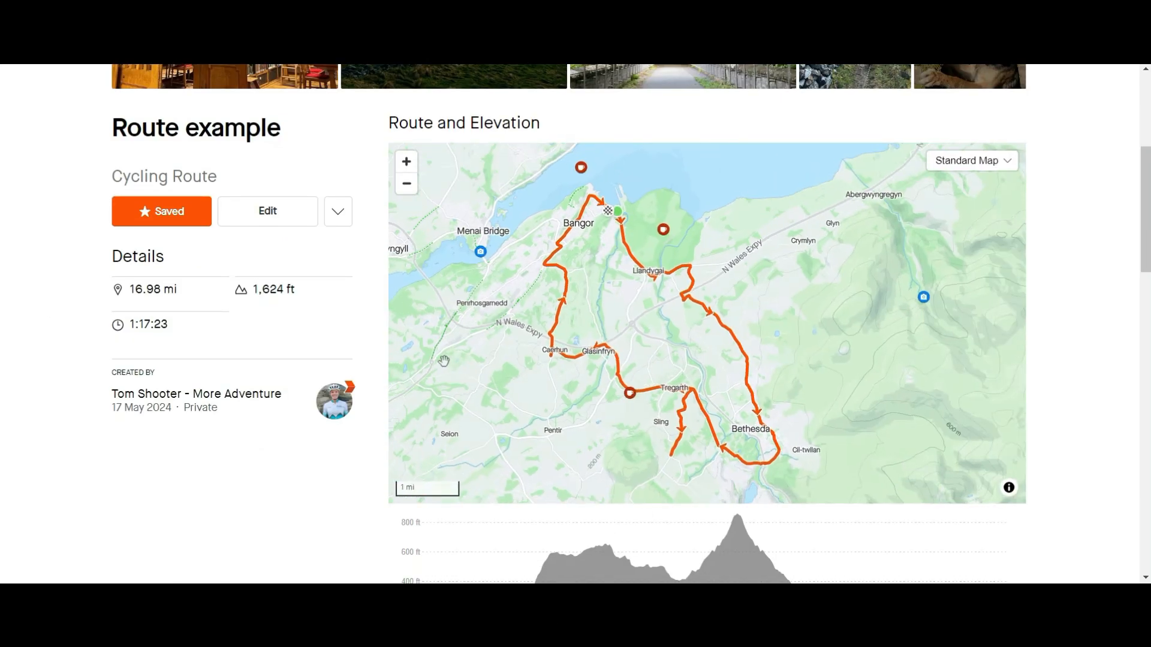
{"action": "left_click_drag", "start_coordinate": [661, 272], "coordinate": [694, 294]}
{"action": "scroll", "coordinate": [695, 295], "scroll_direction": "up", "scroll_amount": 2}
{"action": "scroll", "coordinate": [694, 295], "scroll_direction": "up", "scroll_amount": 4}
{"action": "scroll", "coordinate": [694, 294], "scroll_direction": "down", "scroll_amount": 5}
{"action": "left_click_drag", "start_coordinate": [526, 327], "coordinate": [596, 340]}
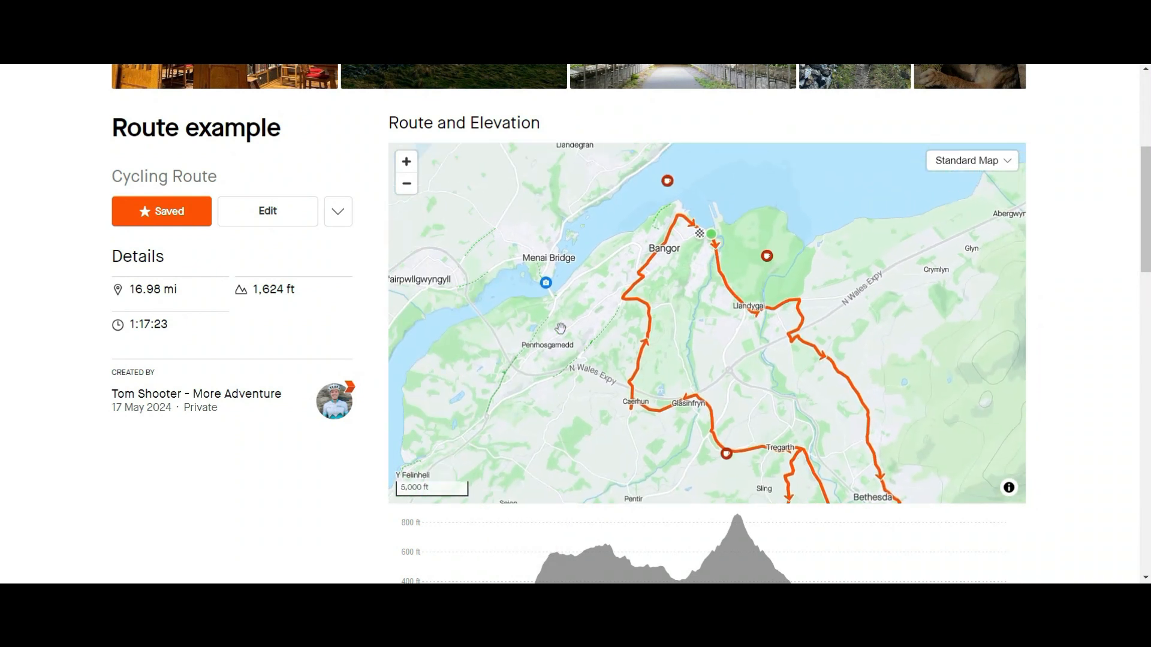
Review the saved route's photos, elevation profile and full list of segments.
{"action": "scroll", "coordinate": [26, 354], "scroll_direction": "up", "scroll_amount": 5}
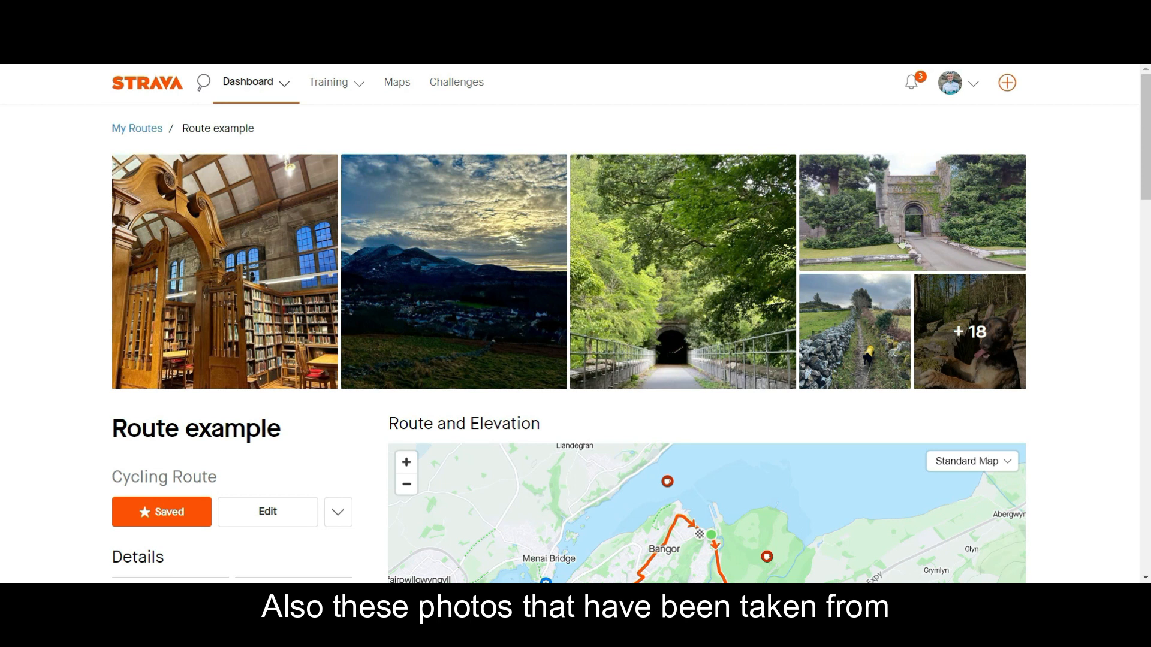
{"action": "scroll", "coordinate": [1070, 350], "scroll_direction": "down", "scroll_amount": 8}
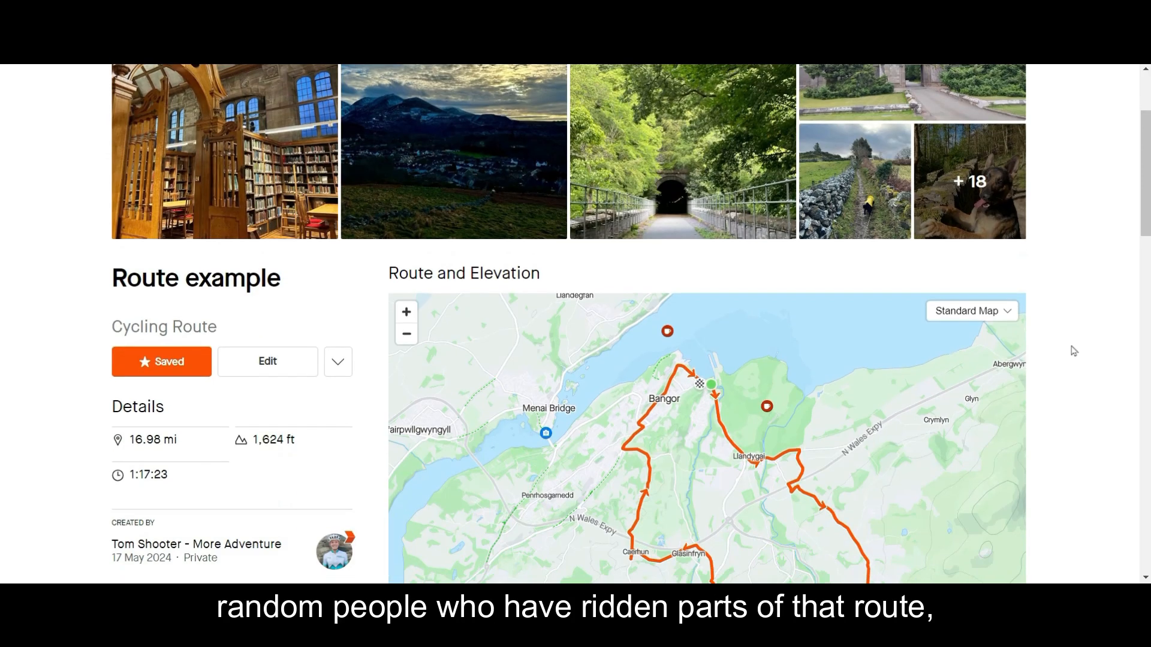
{"action": "scroll", "coordinate": [1076, 352], "scroll_direction": "up", "scroll_amount": 3}
{"action": "scroll", "coordinate": [1077, 352], "scroll_direction": "down", "scroll_amount": 3}
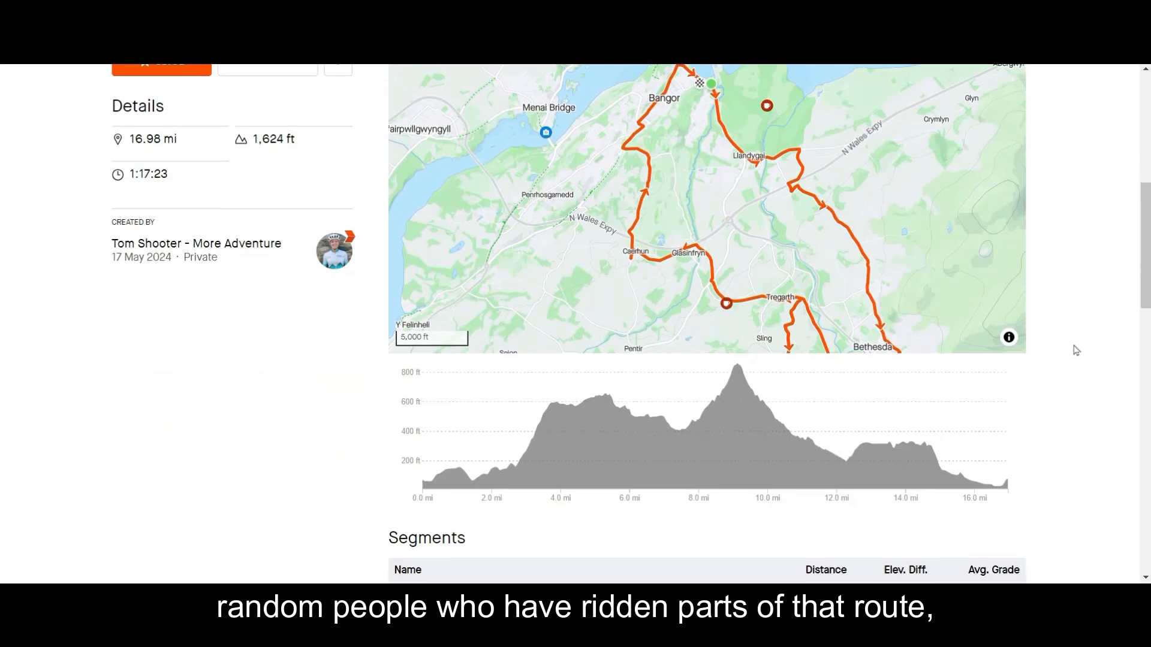
{"action": "scroll", "coordinate": [1083, 345], "scroll_direction": "down", "scroll_amount": 6}
{"action": "scroll", "coordinate": [1088, 339], "scroll_direction": "down", "scroll_amount": 3}
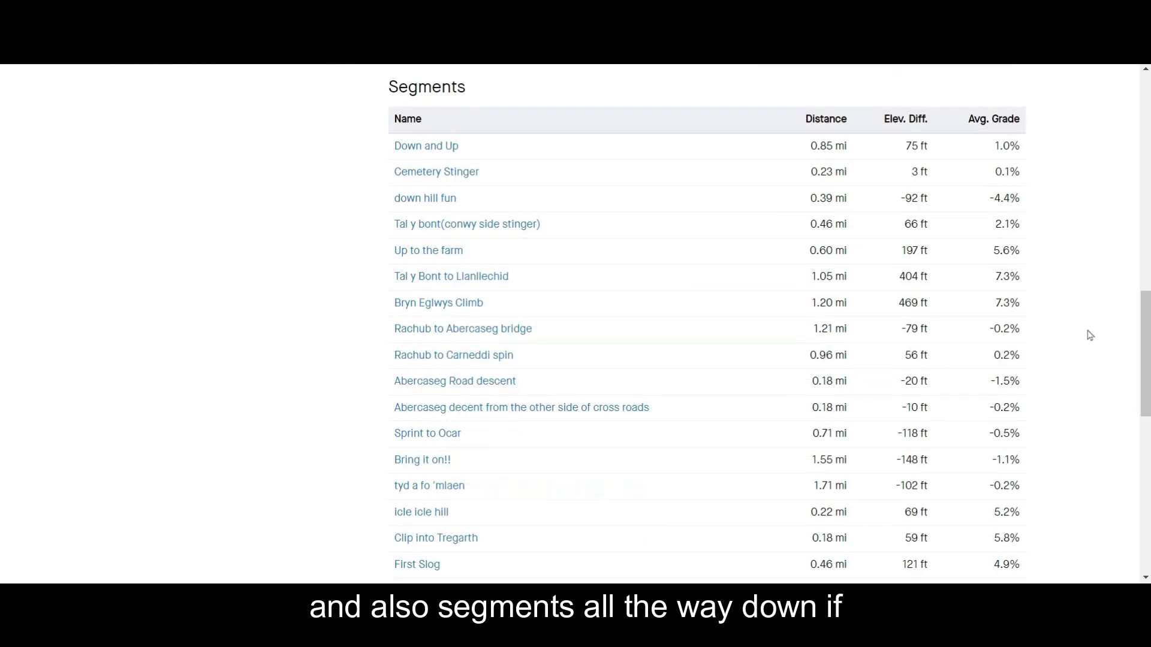
{"action": "scroll", "coordinate": [1090, 336], "scroll_direction": "down", "scroll_amount": 8}
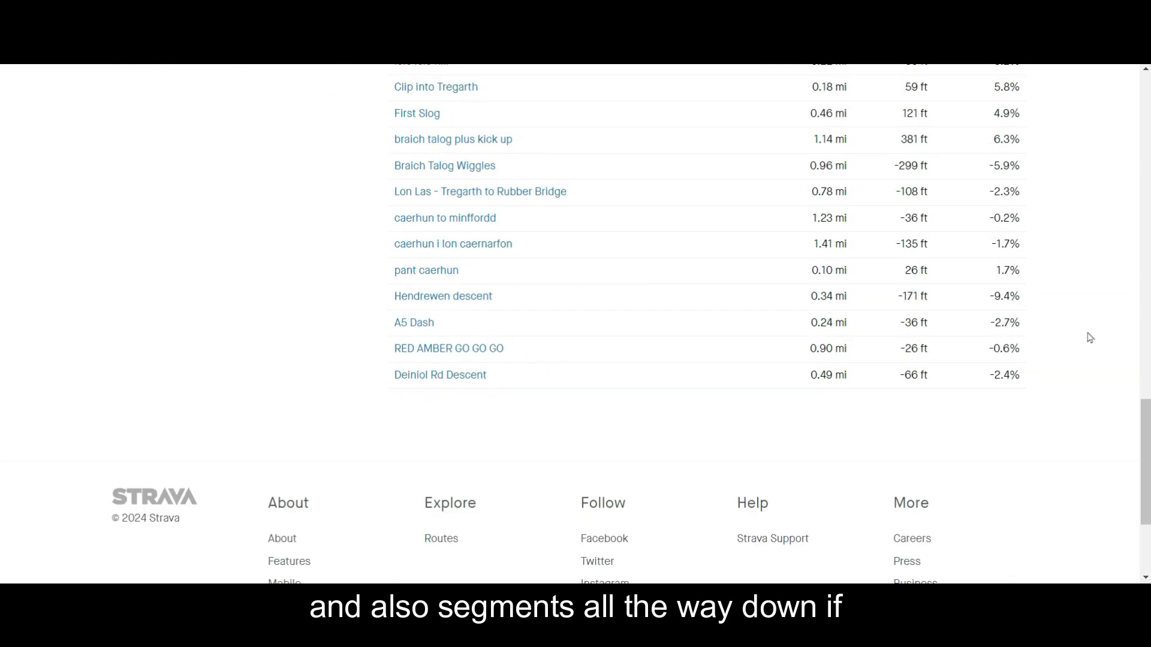
{"action": "scroll", "coordinate": [1090, 338], "scroll_direction": "up", "scroll_amount": 15}
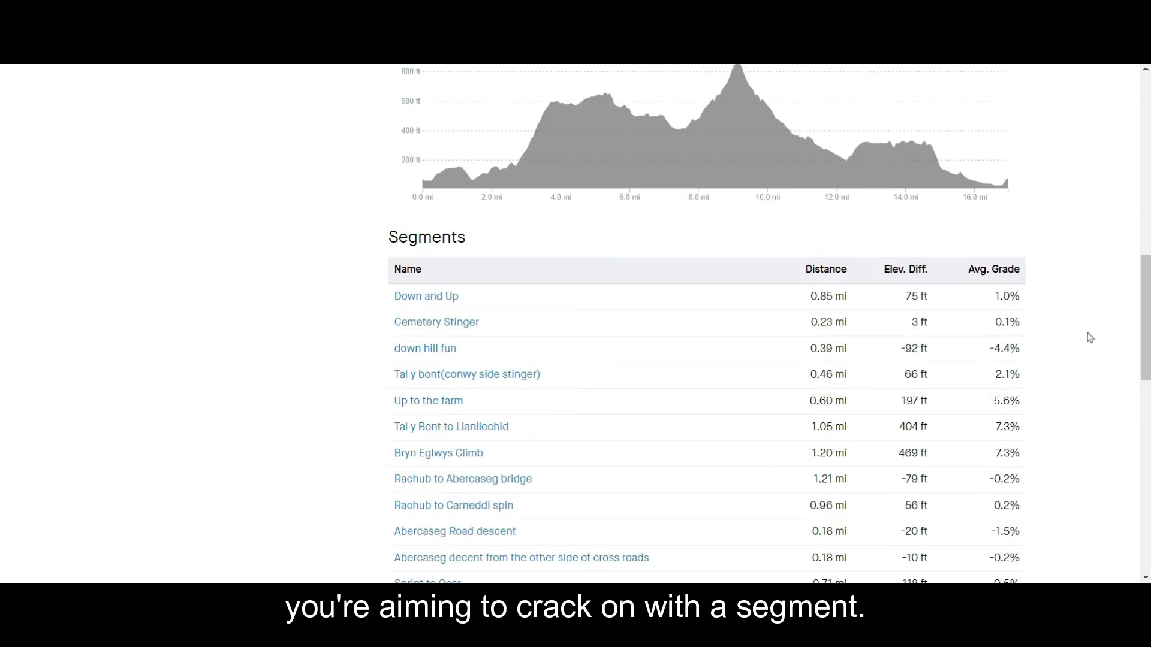
{"action": "scroll", "coordinate": [1089, 338], "scroll_direction": "up", "scroll_amount": 10}
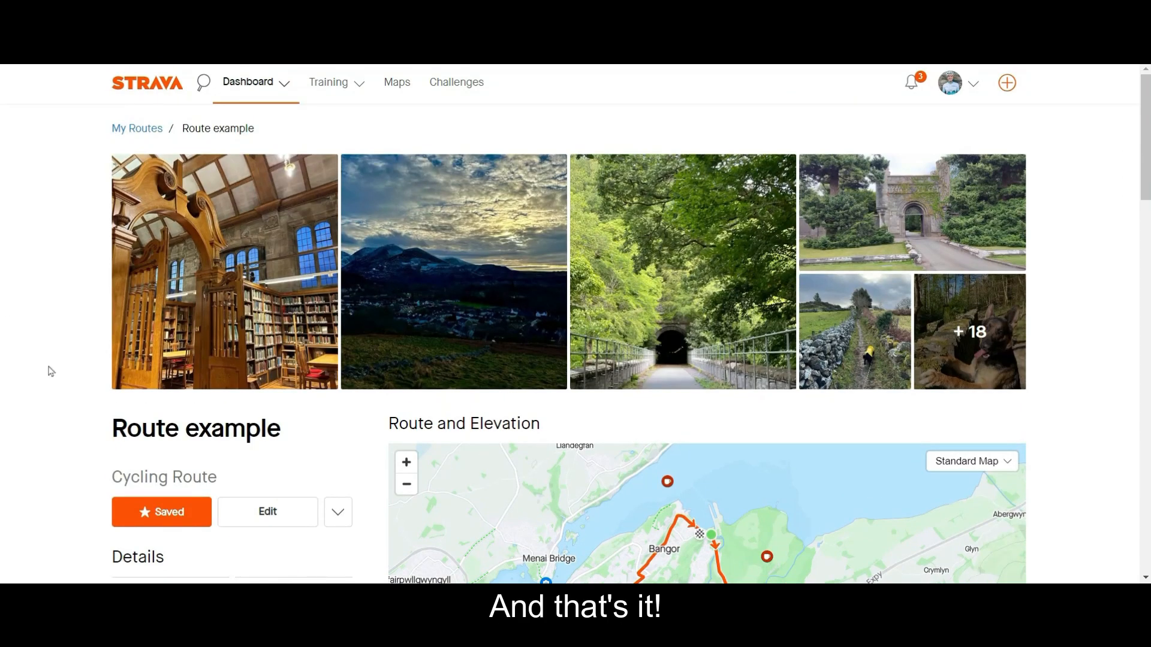